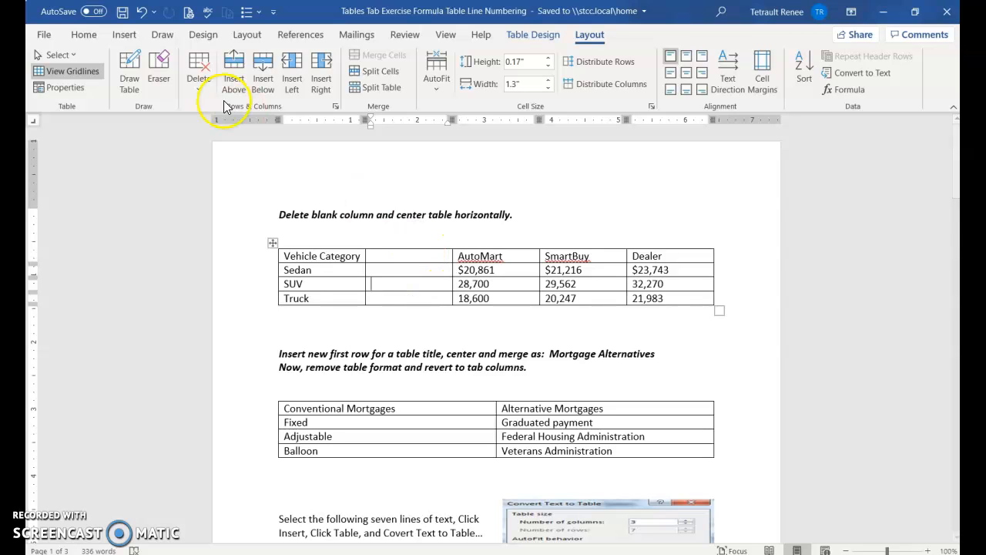
- Delete the blank column from the vehicle price table and center the whole table horizontally on the page
left_click(197, 81)
left_click(238, 130)
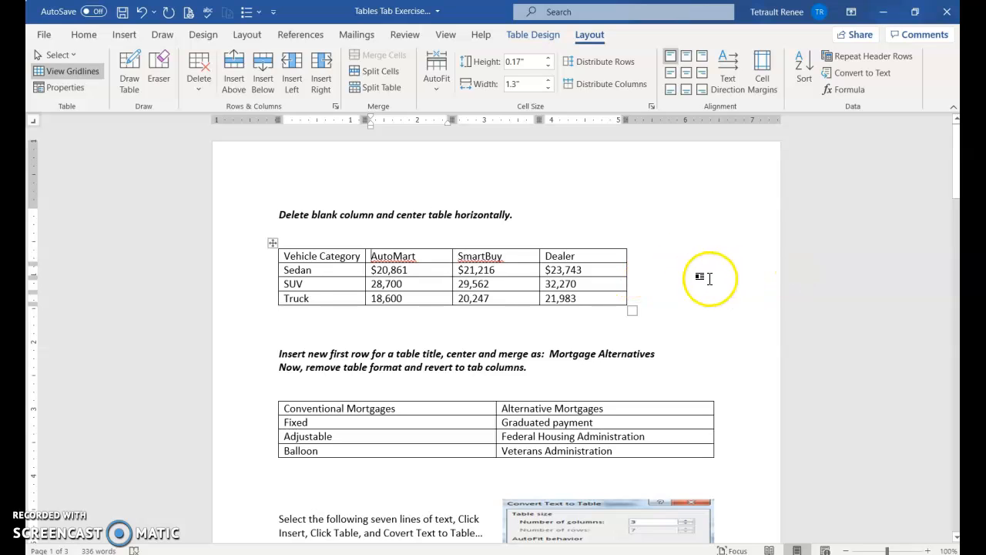
left_click(272, 245)
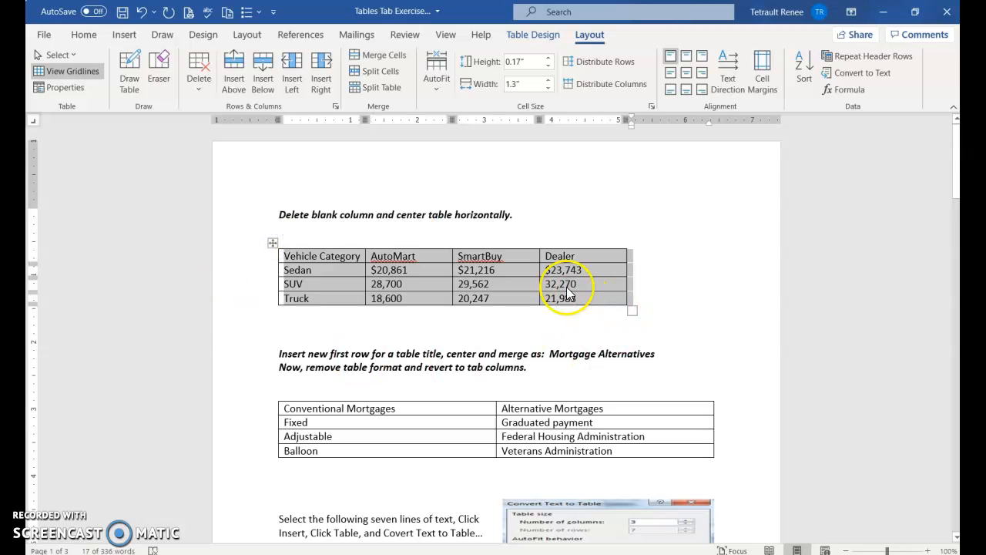
left_click(272, 244)
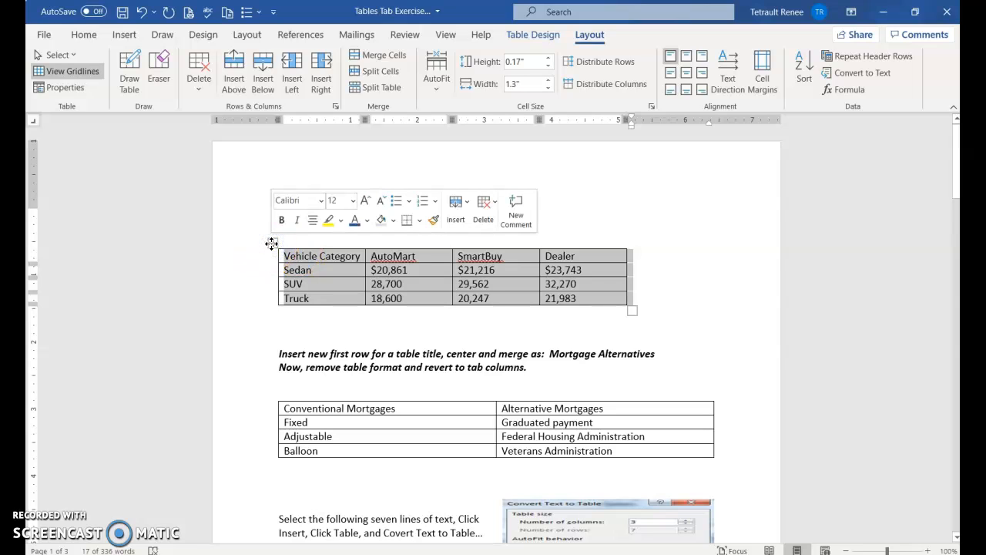
left_click(315, 226)
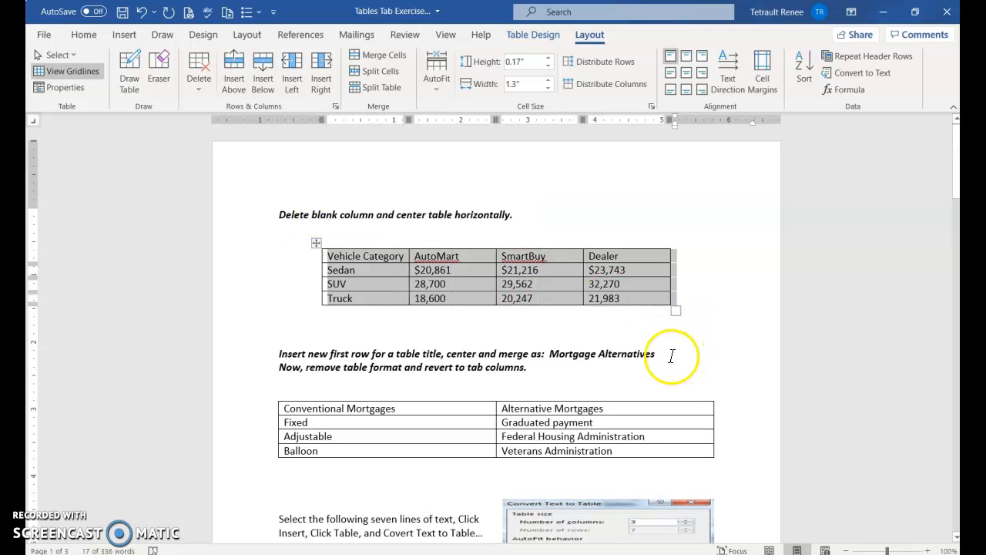
- Insert a new row above the Conventional Mortgages header row of the mortgage table
scroll(640, 371, "down", 1)
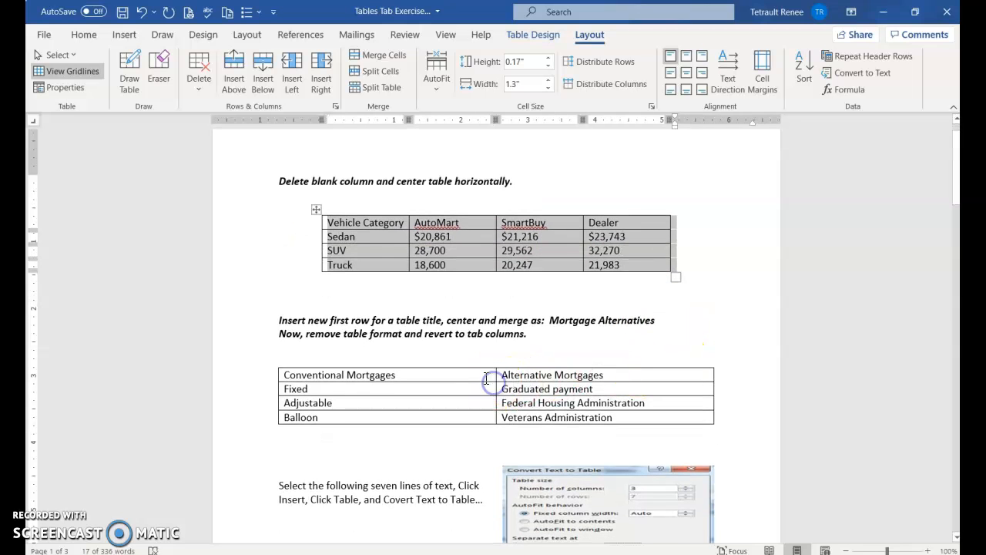
left_click(485, 377)
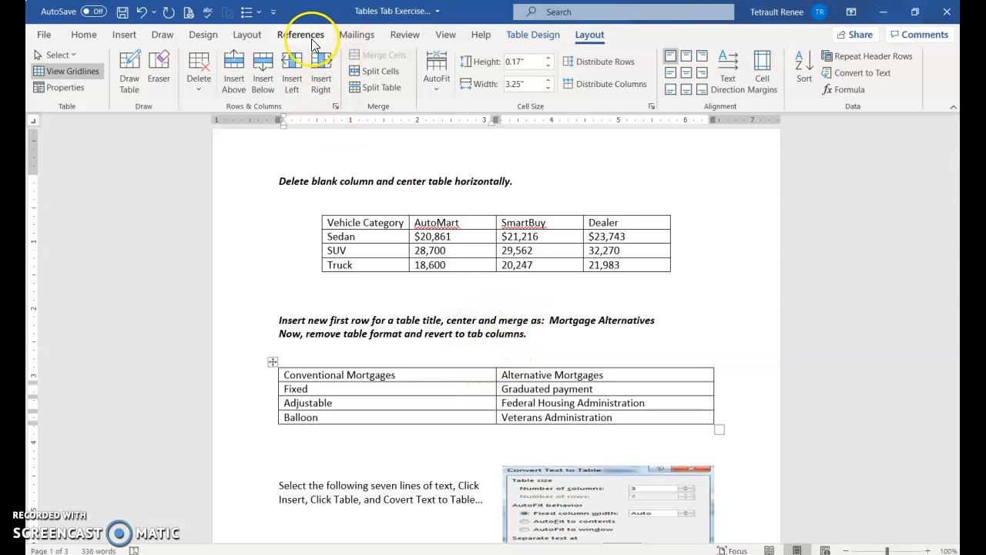
left_click(237, 70)
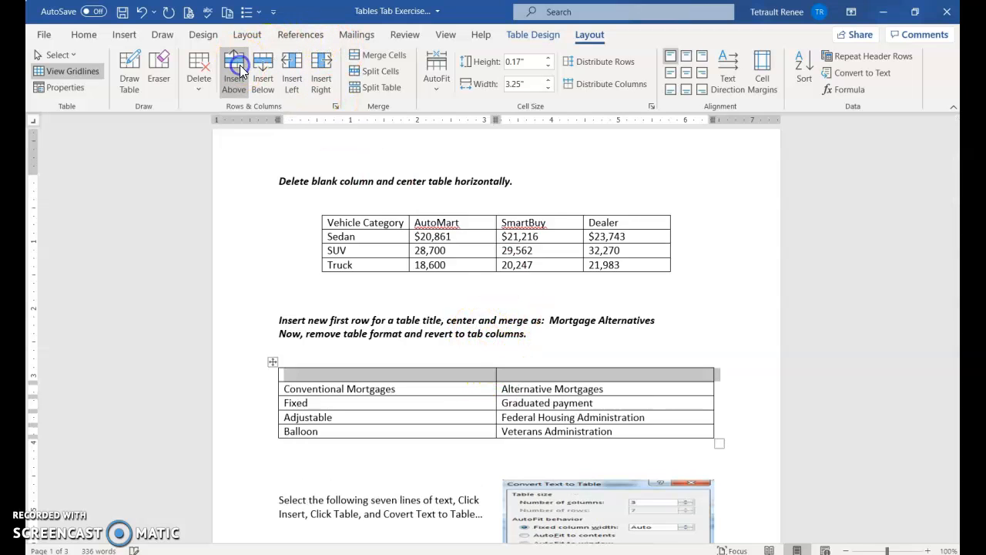
- Copy the text "Mortgage Alternatives" from the instruction line into the first cell of the mortgage table's empty top row
left_click(469, 377)
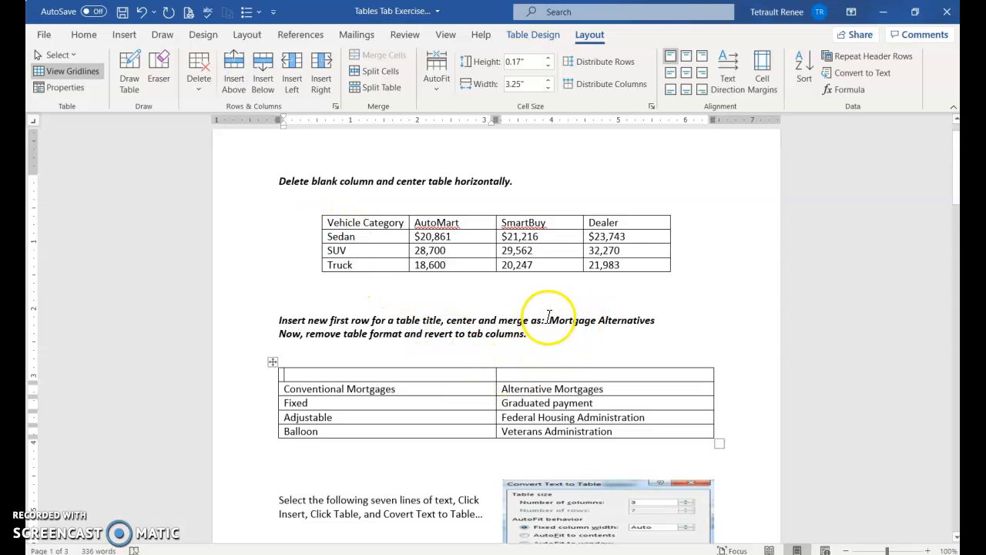
left_click_drag(550, 321, 653, 319)
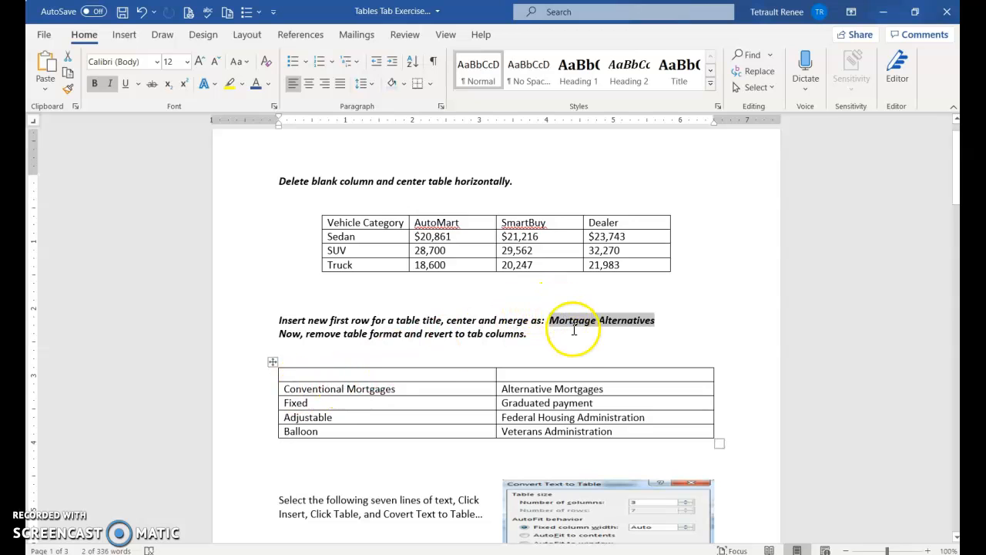
left_click_drag(583, 323, 487, 356)
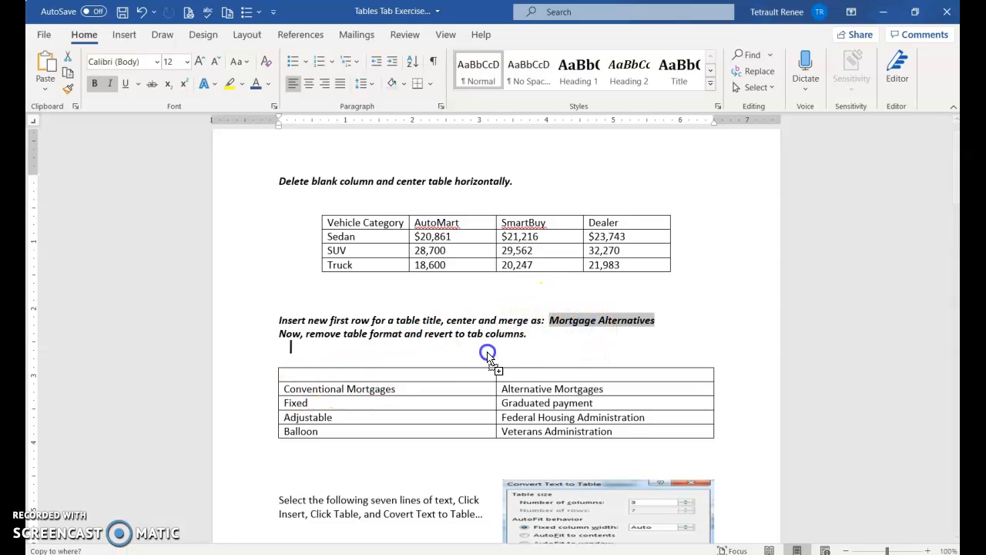
left_click_drag(437, 373, 436, 373)
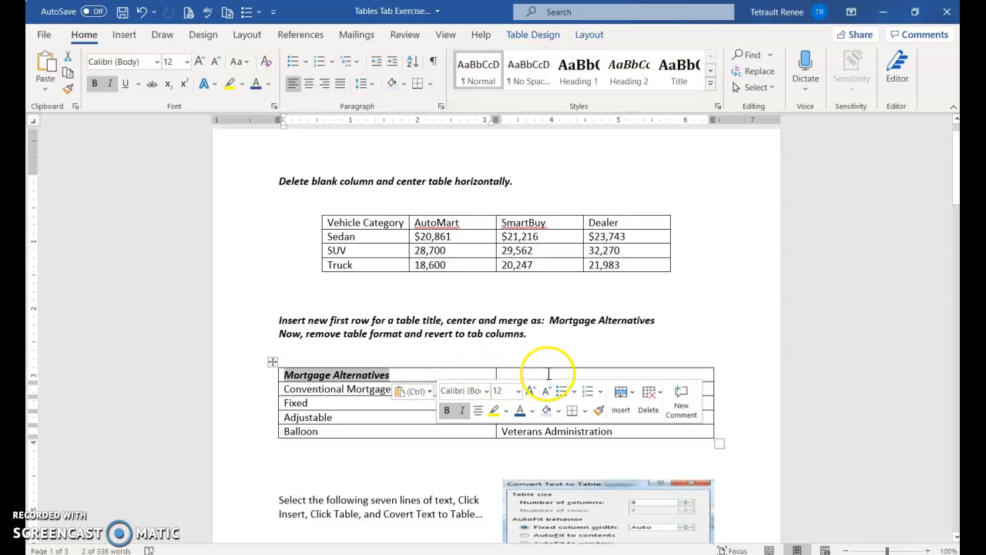
left_click(450, 374)
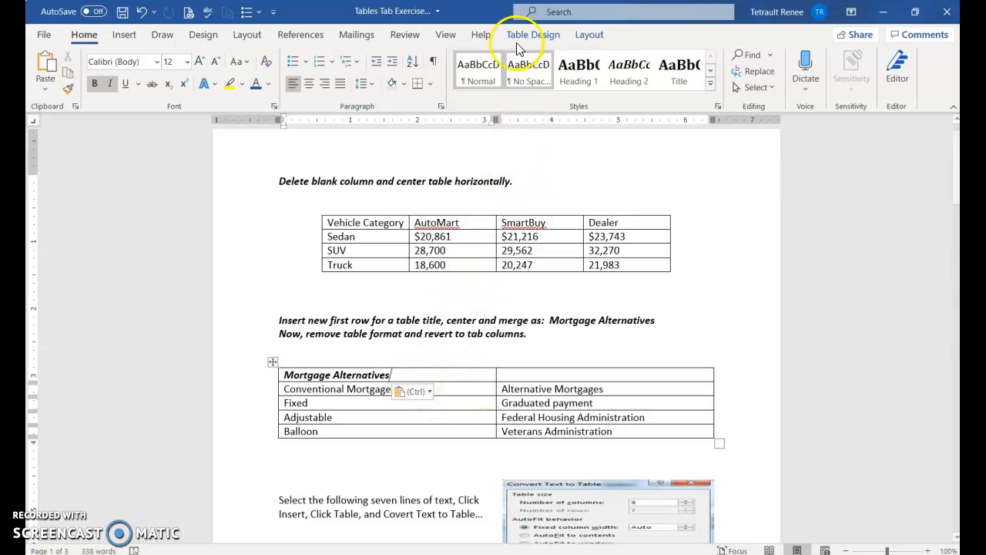
- Convert the mortgage table to text separated with tabs and center the Mortgage Alternatives title line
left_click(578, 39)
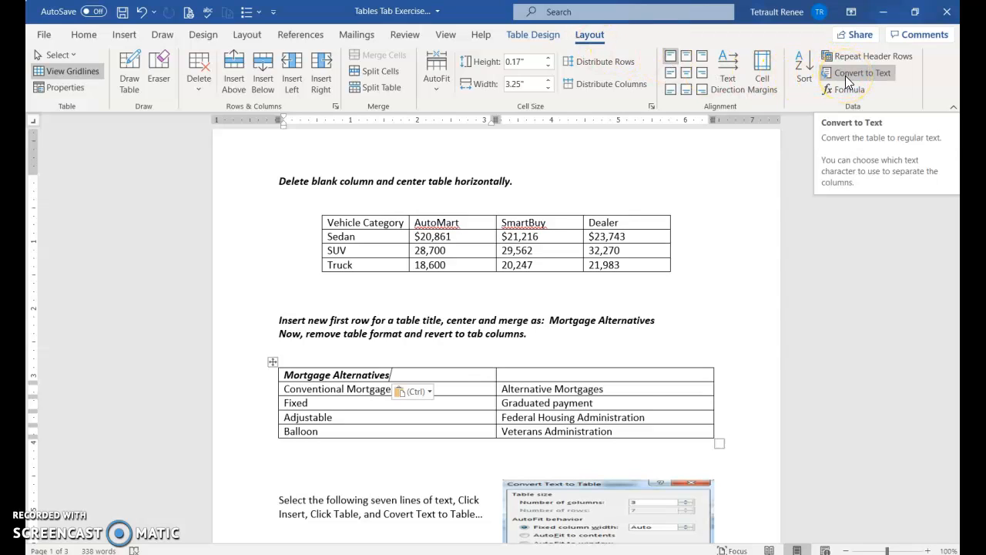
left_click(845, 76)
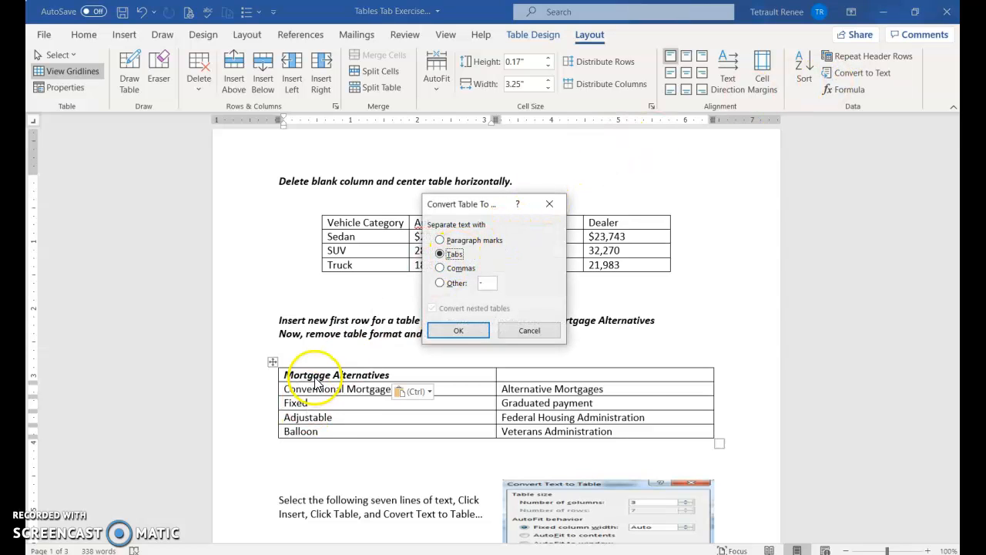
left_click(466, 331)
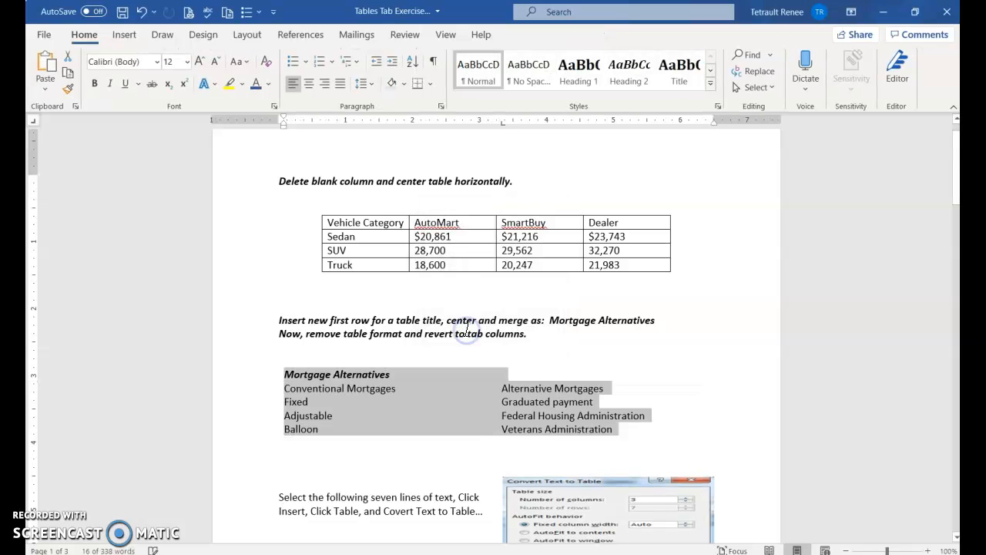
left_click(441, 379)
left_click(310, 87)
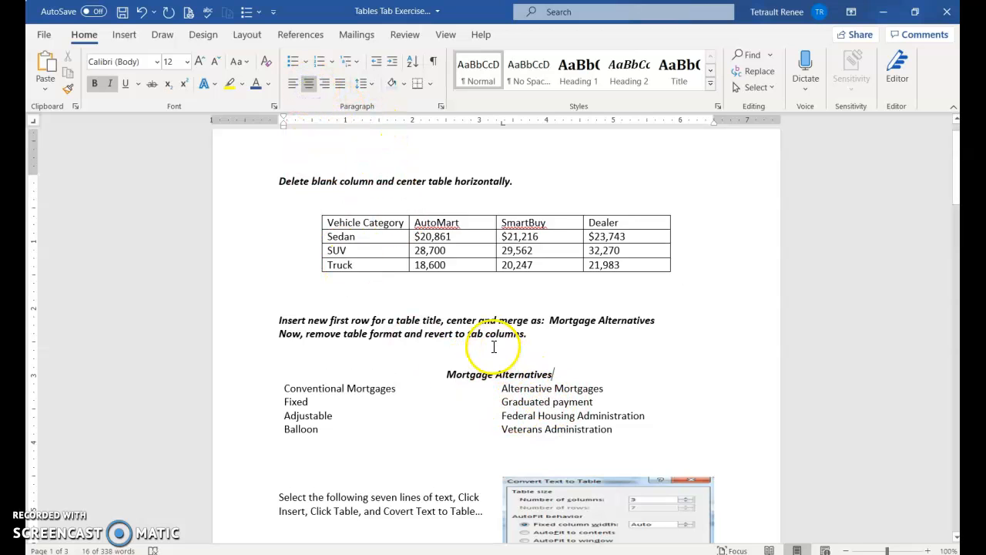
- Convert the seven TRI-STATE PRODUCTS lines to a 3-column table with automatic fixed column width, separating the text at tabs
scroll(513, 374, "down", 3)
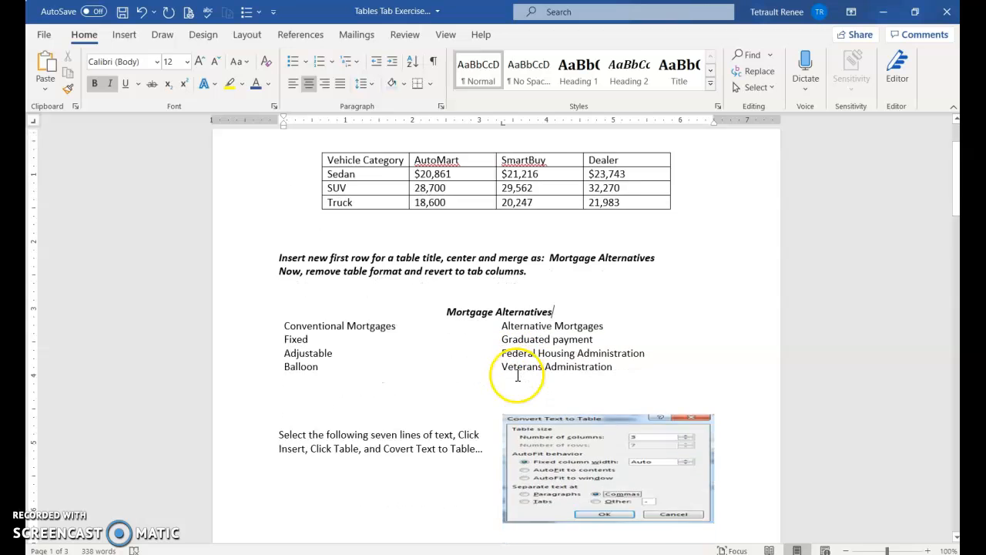
scroll(516, 378, "down", 3)
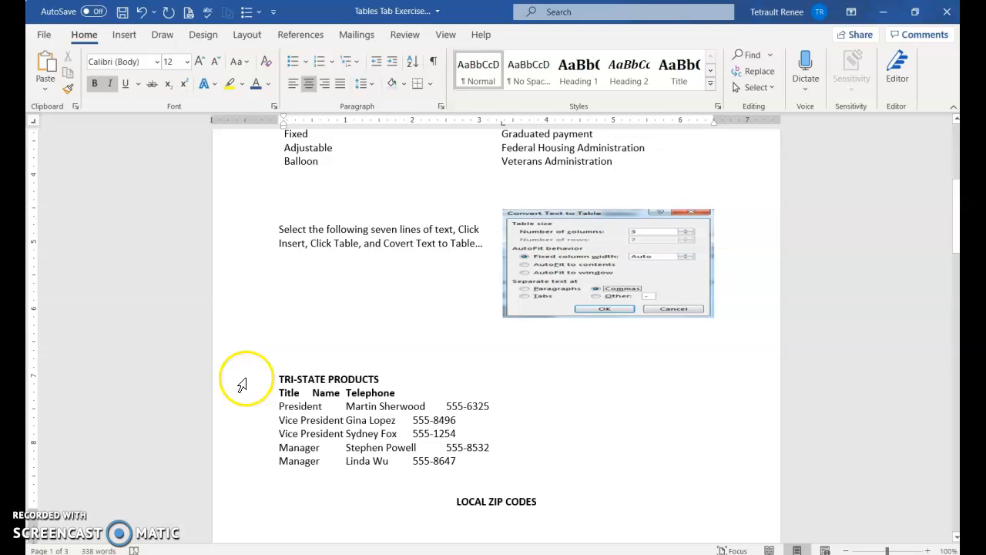
left_click_drag(252, 383, 275, 462)
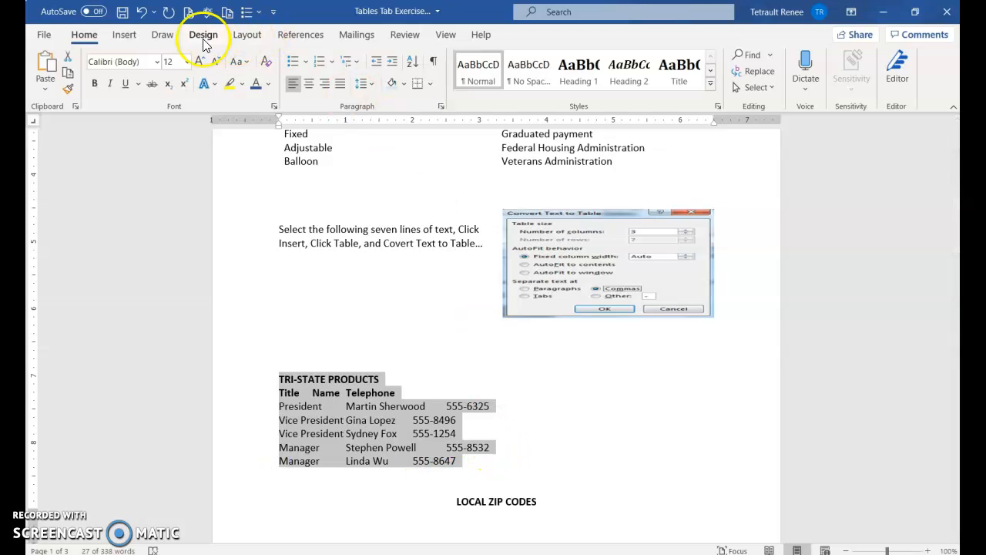
left_click(126, 36)
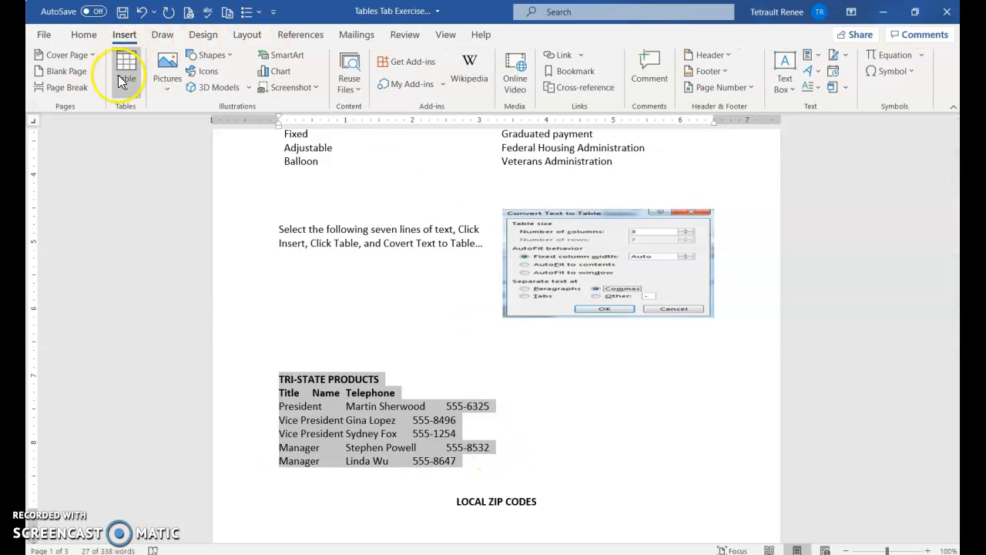
left_click(119, 71)
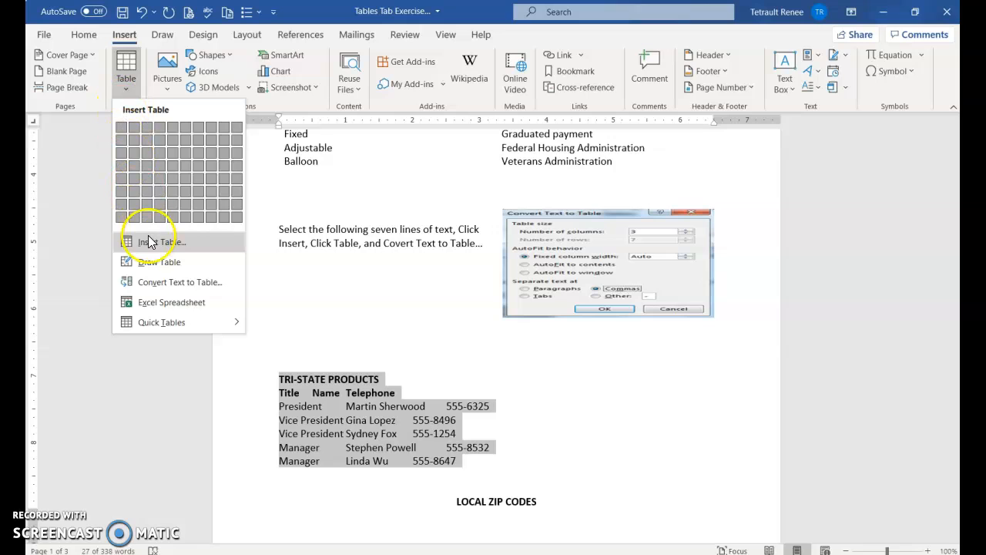
left_click(166, 283)
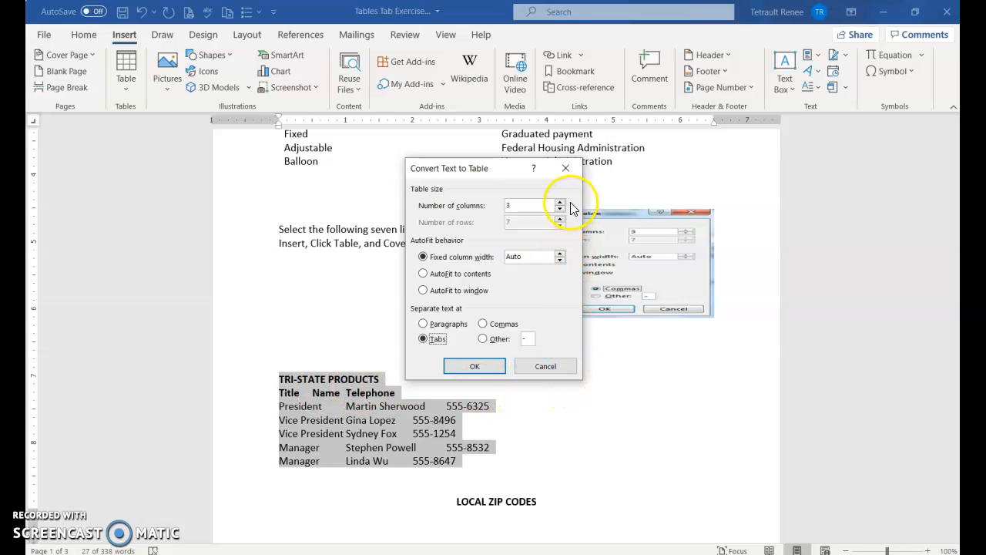
left_click(475, 367)
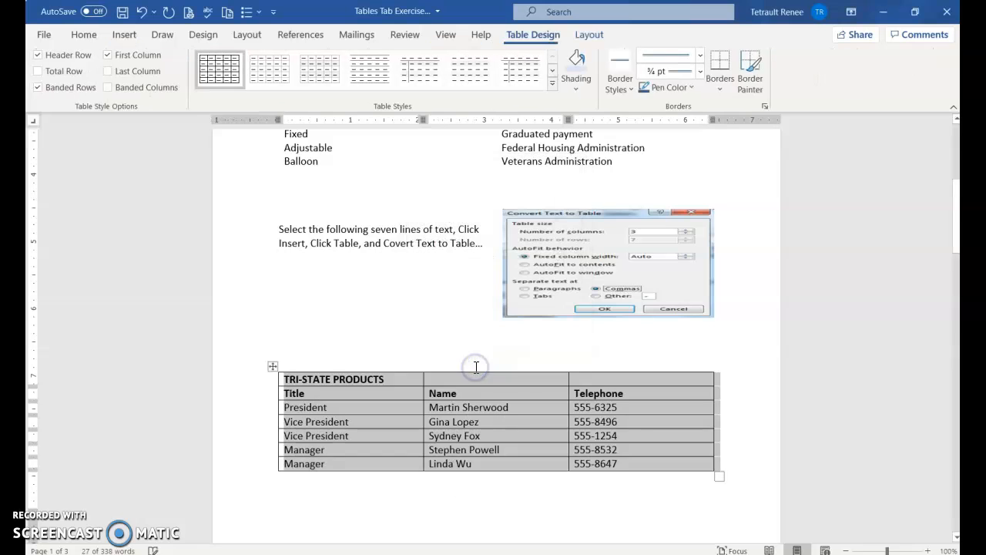
left_click(508, 406)
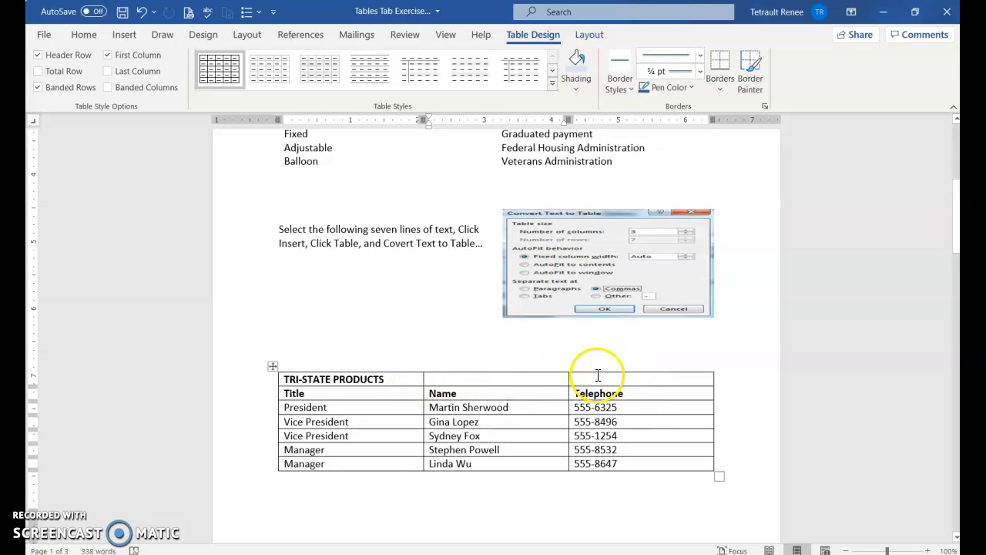
- Merge the three cells of the TRI-STATE PRODUCTS title row and center the title in the merged cell
left_click_drag(395, 379, 459, 380)
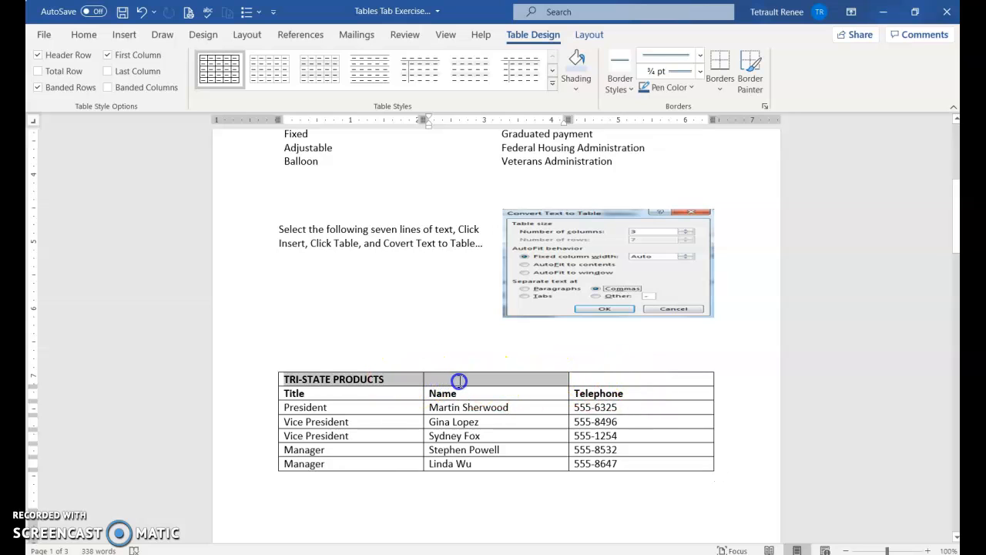
left_click_drag(556, 382, 583, 380)
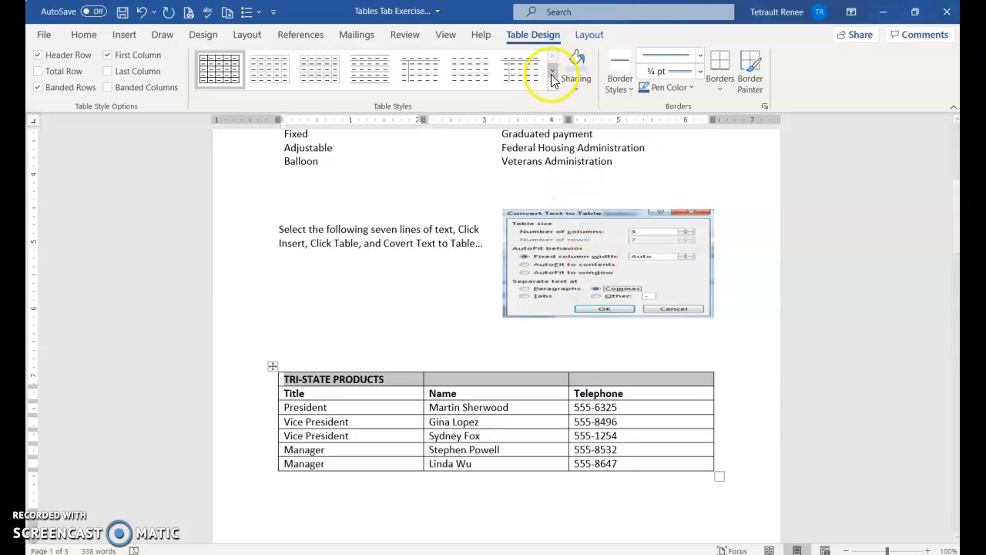
left_click(594, 37)
left_click(366, 57)
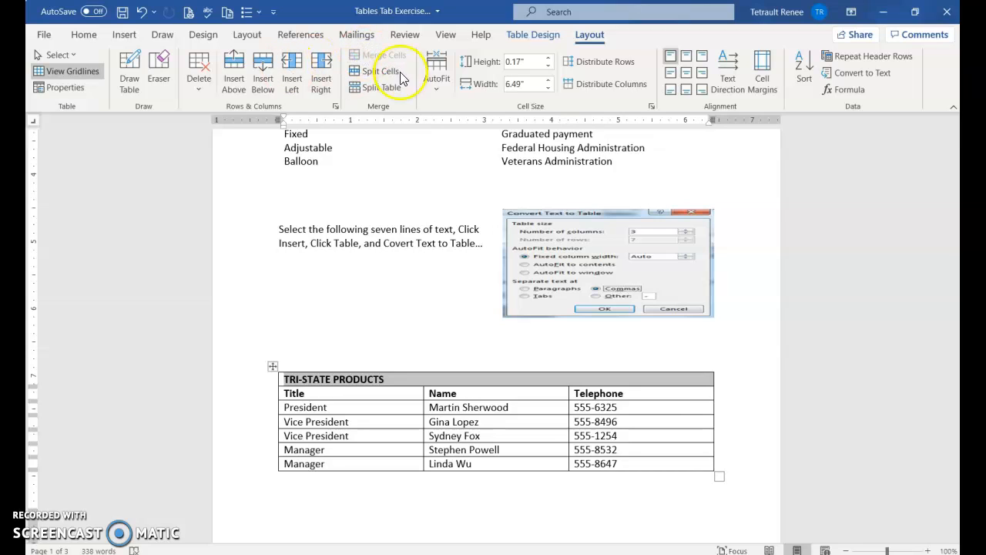
left_click(691, 75)
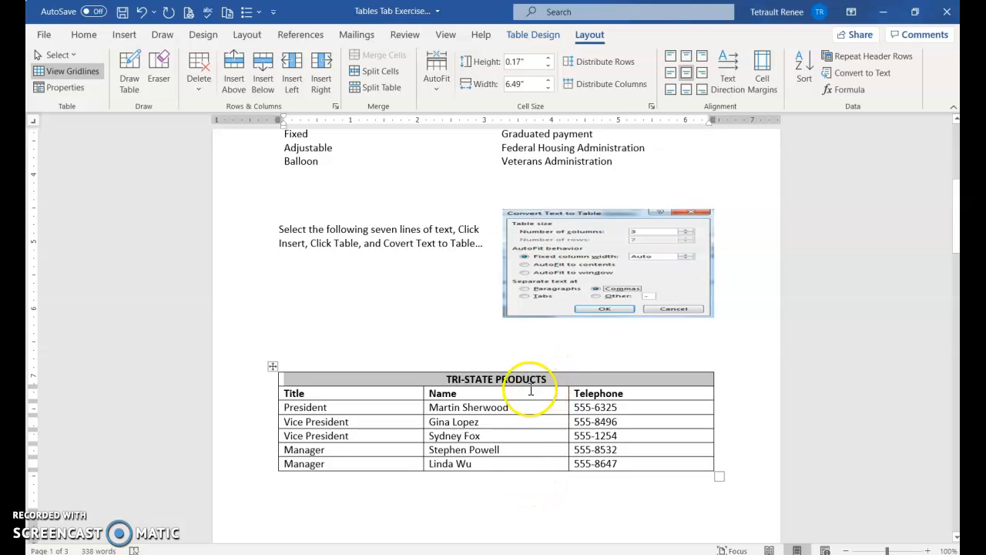
- Hide the ruler and show it again on the page with the LOCAL ZIP CODES list
scroll(527, 412, "down", 8)
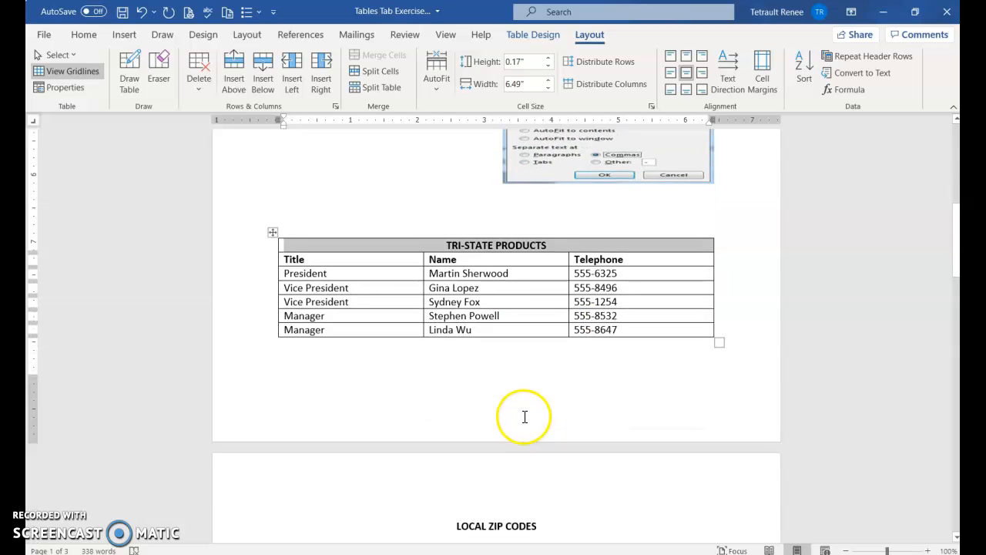
scroll(532, 413, "down", 3)
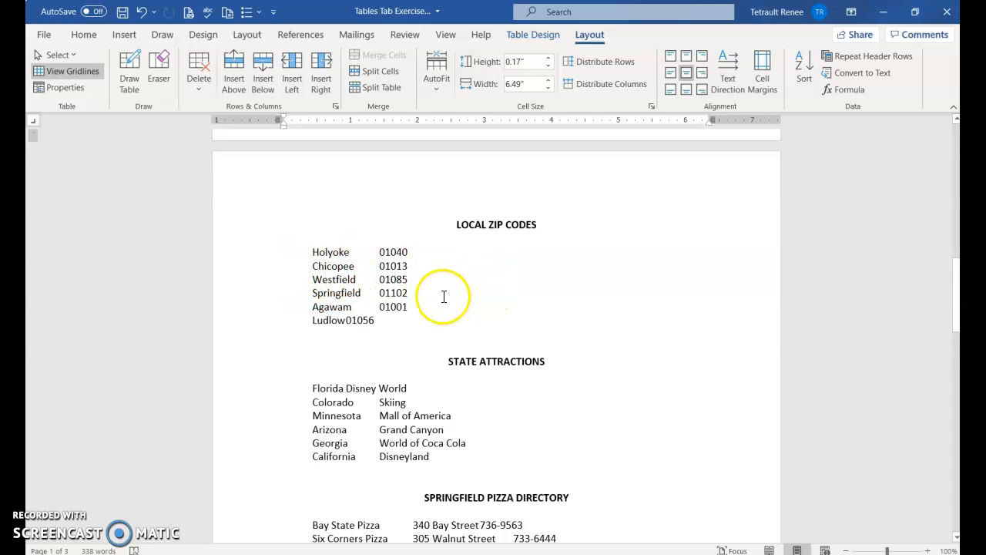
left_click(447, 34)
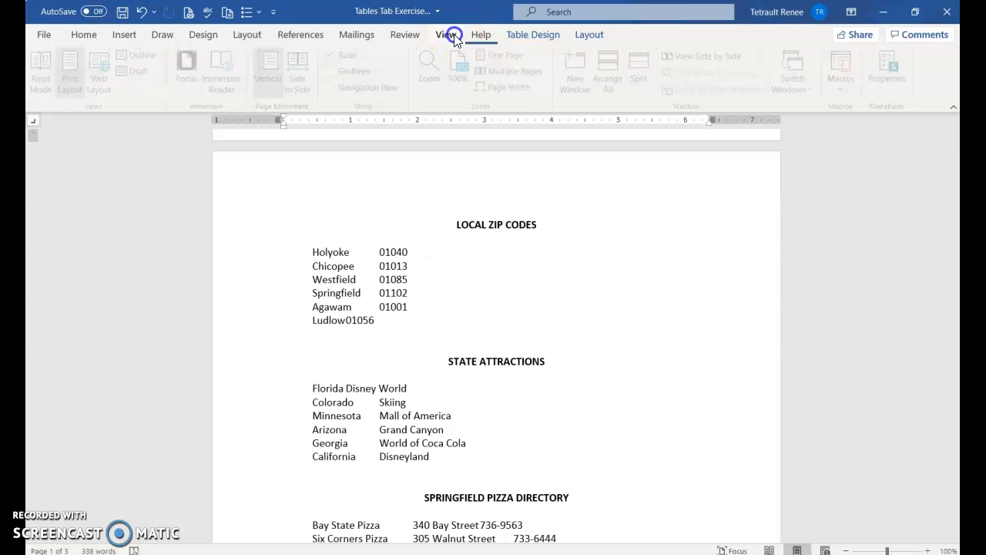
left_click(334, 57)
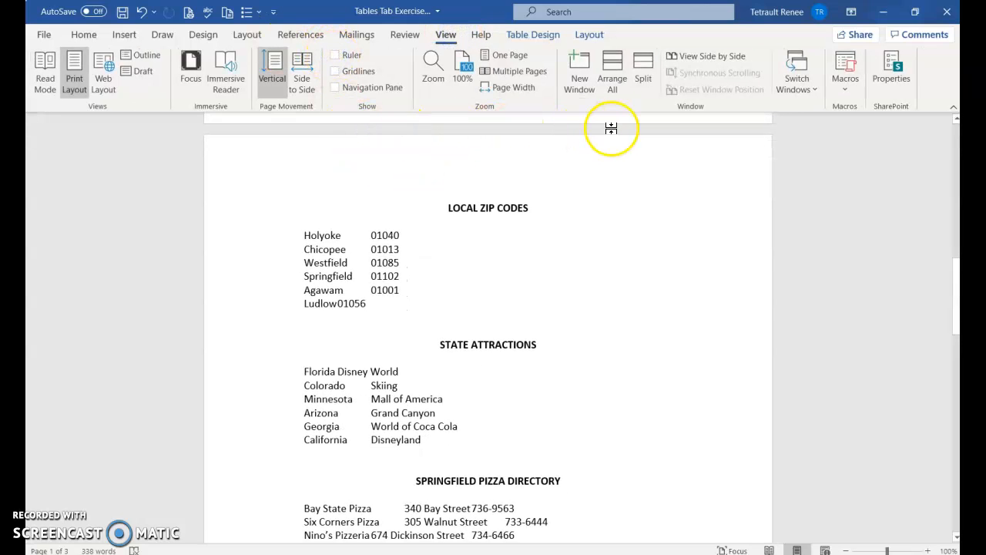
left_click(447, 35)
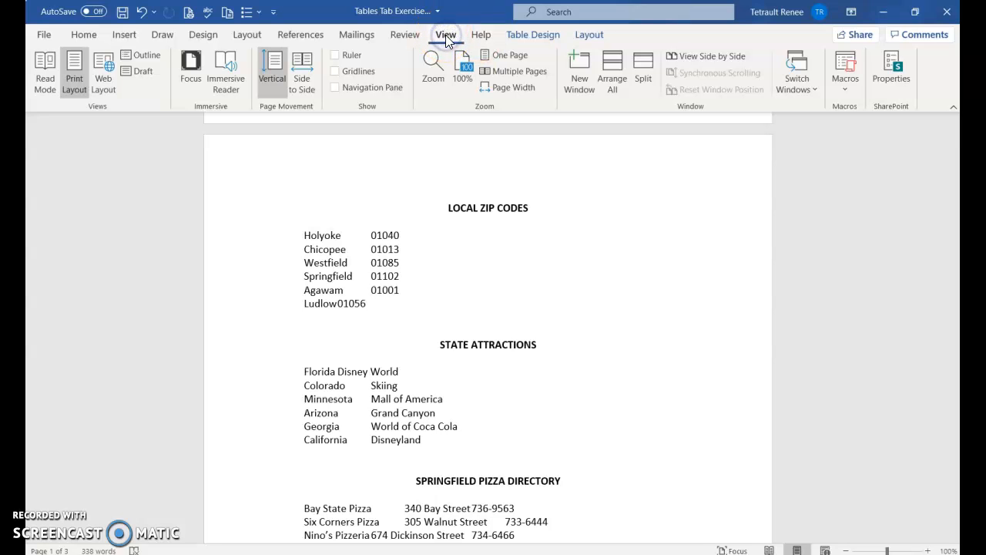
left_click(336, 55)
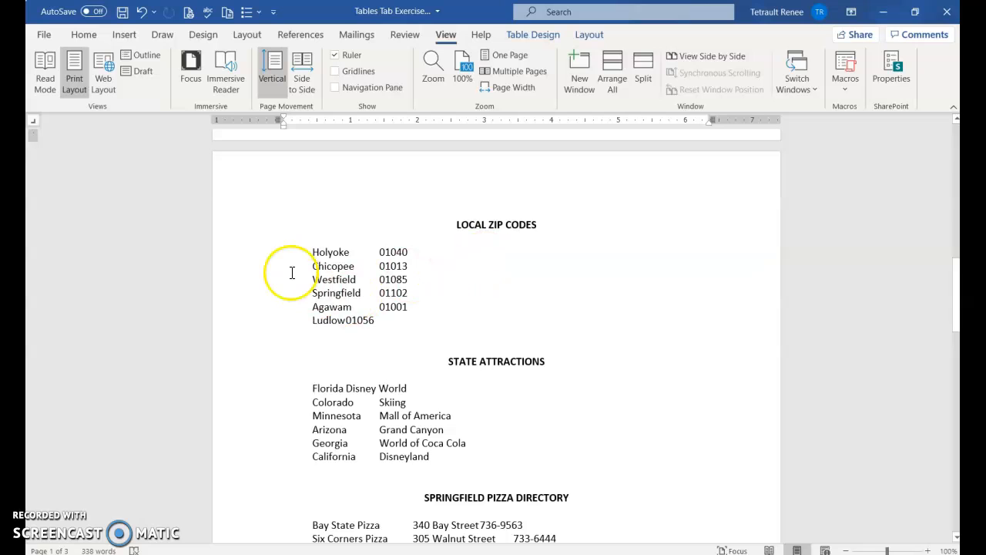
- Set left tab stops at 2 and 4 inches on the ruler for the six LOCAL ZIP CODES lines
left_click_drag(284, 255, 398, 322)
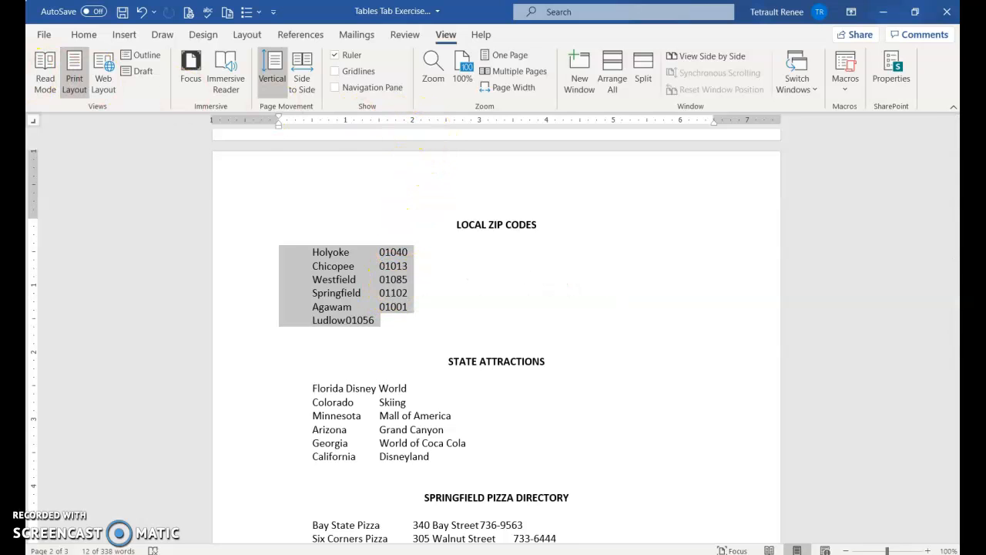
left_click(36, 126)
left_click(36, 125)
left_click(413, 121)
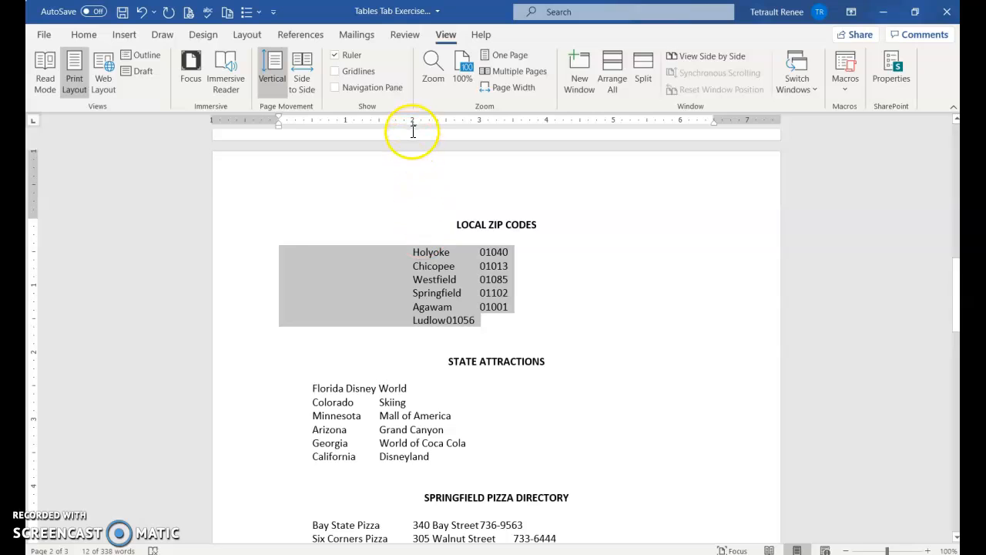
left_click_drag(414, 124, 414, 124)
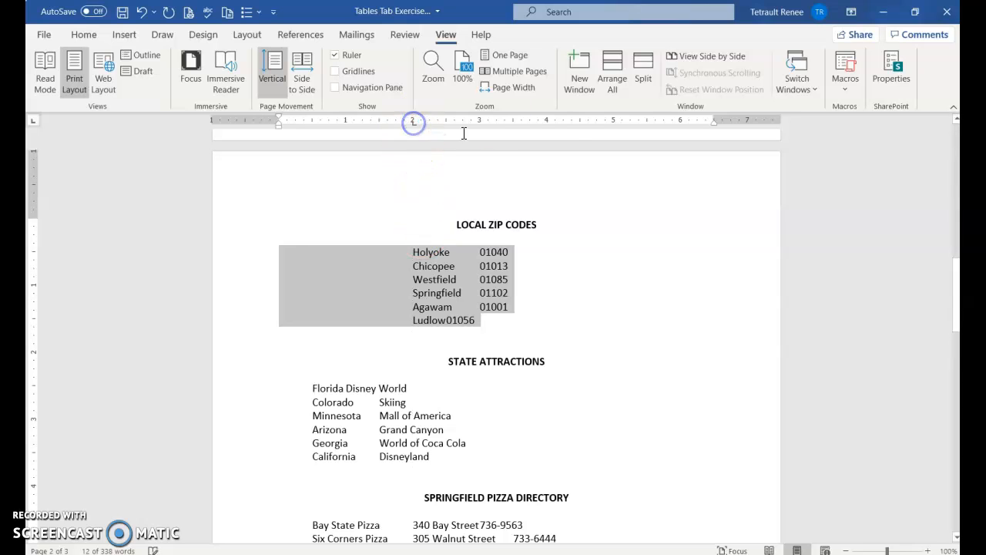
left_click(547, 121)
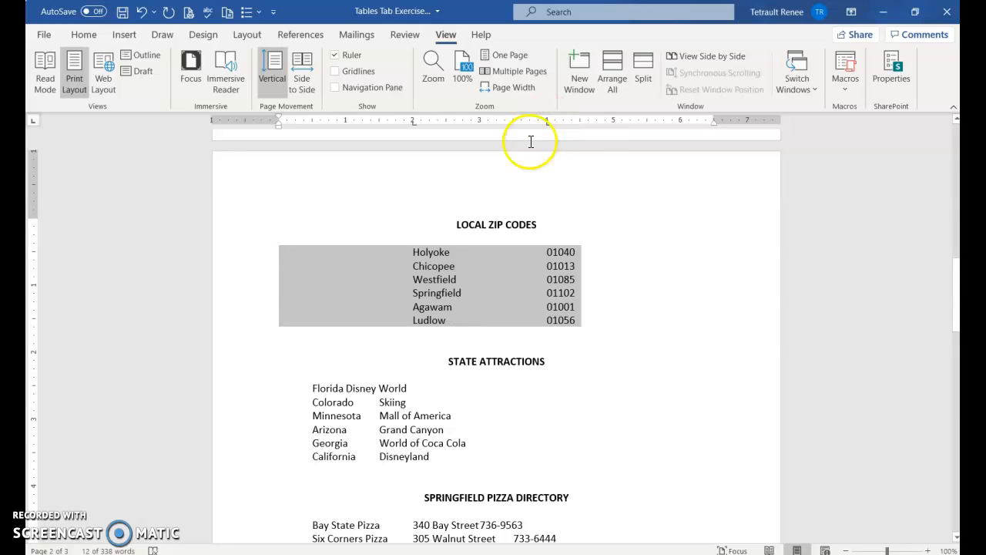
- Show the formatting marks to examine the tabs in the LOCAL ZIP CODES list, and hide them again
left_click(84, 35)
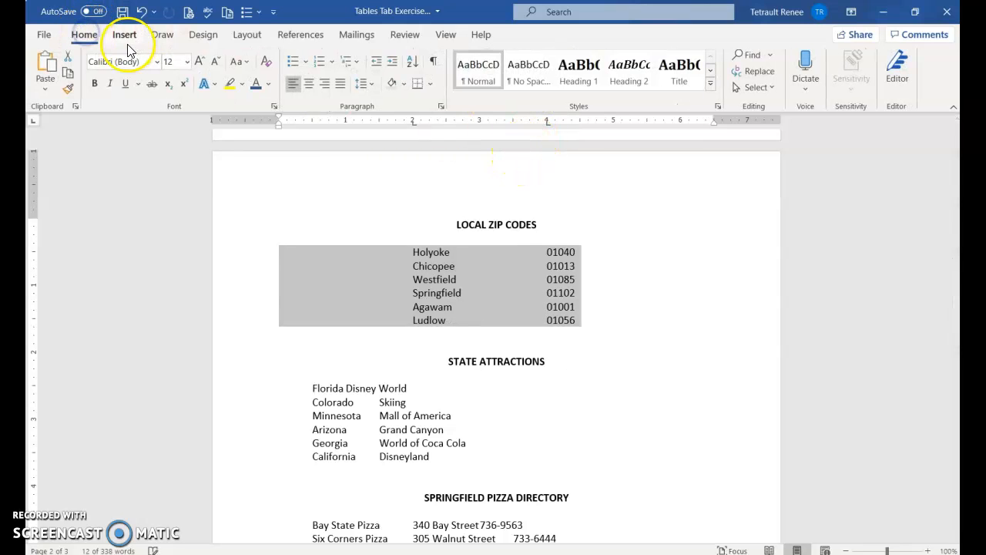
left_click(433, 62)
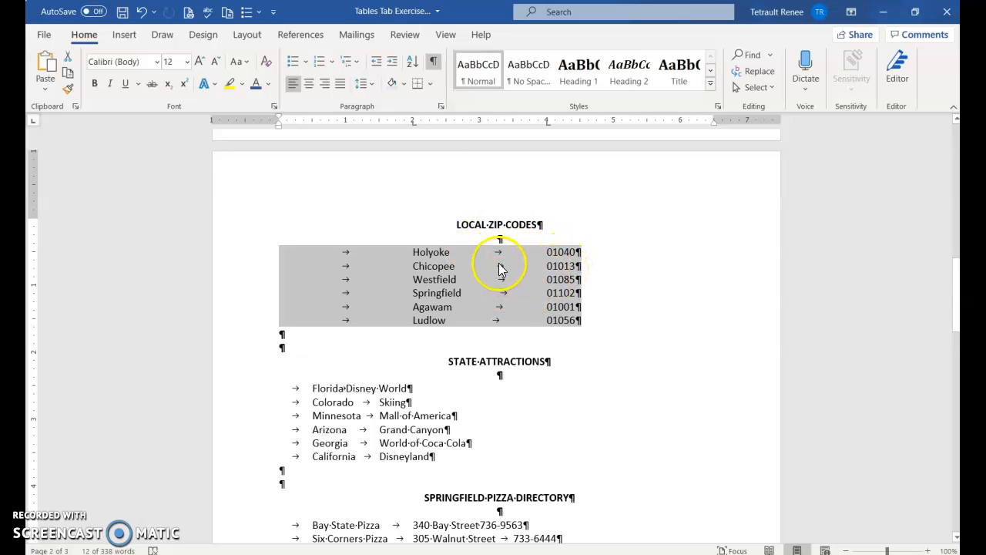
left_click(434, 62)
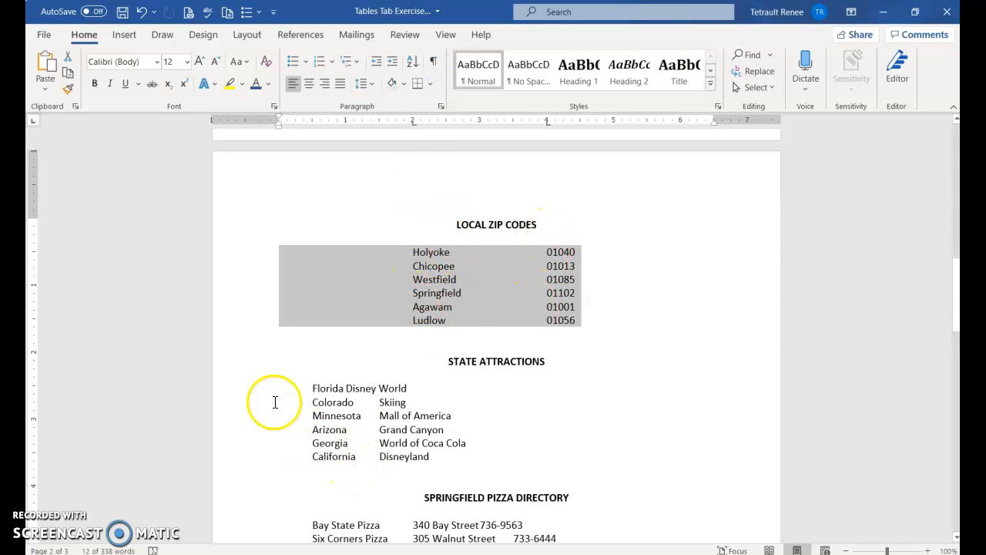
- For the six STATE ATTRACTIONS lines, define a left tab stop at 1.2 inches and a bar tab at 3.4 inches
left_click_drag(259, 391, 269, 457)
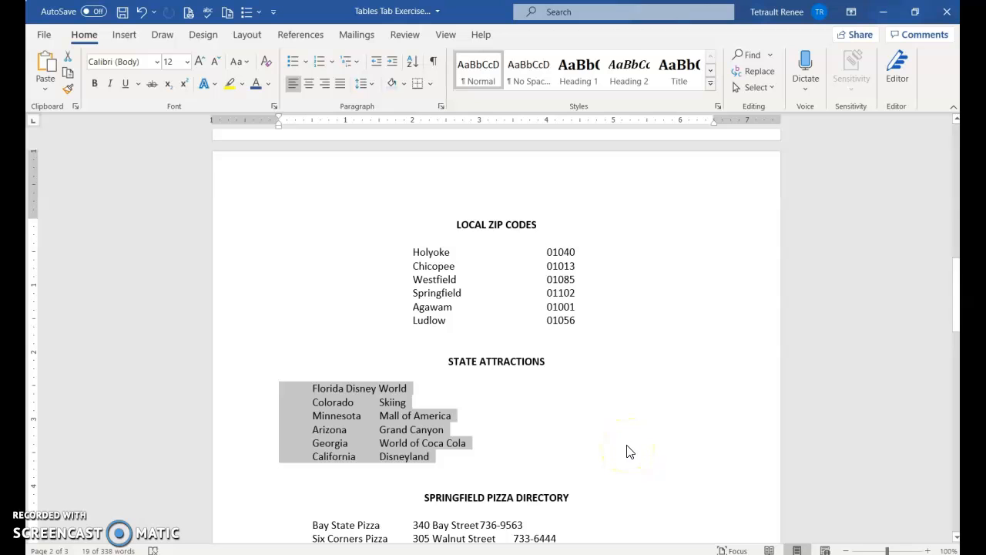
left_click(442, 107)
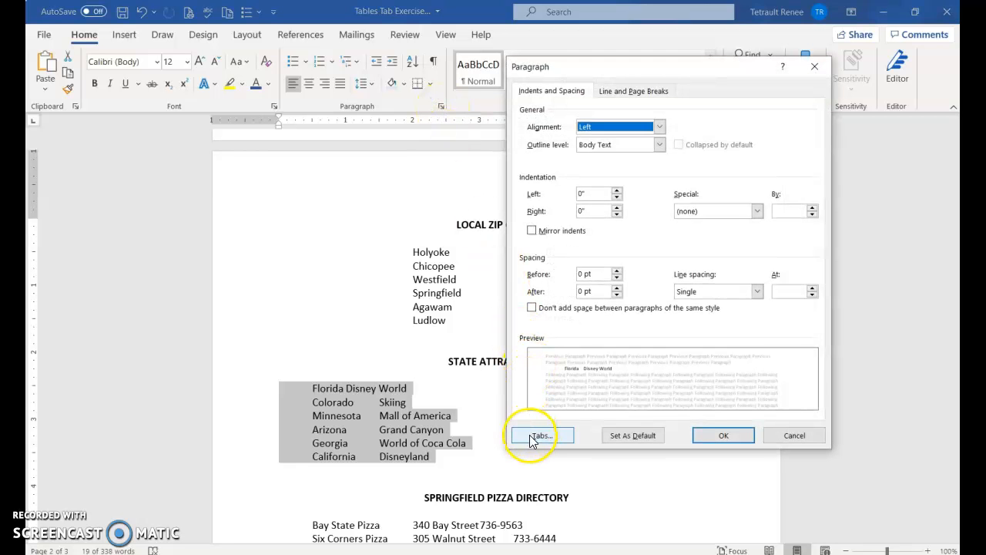
left_click(531, 436)
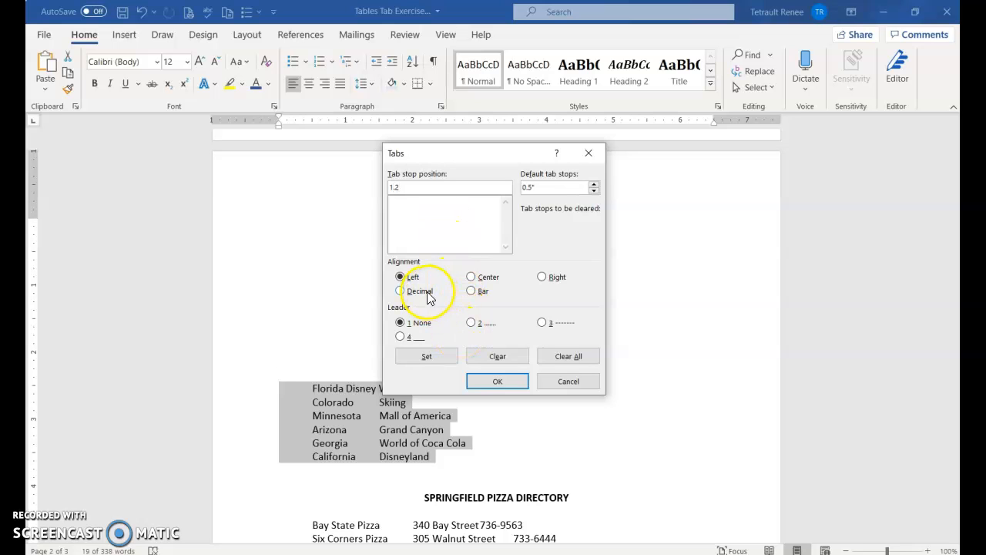
left_click(427, 358)
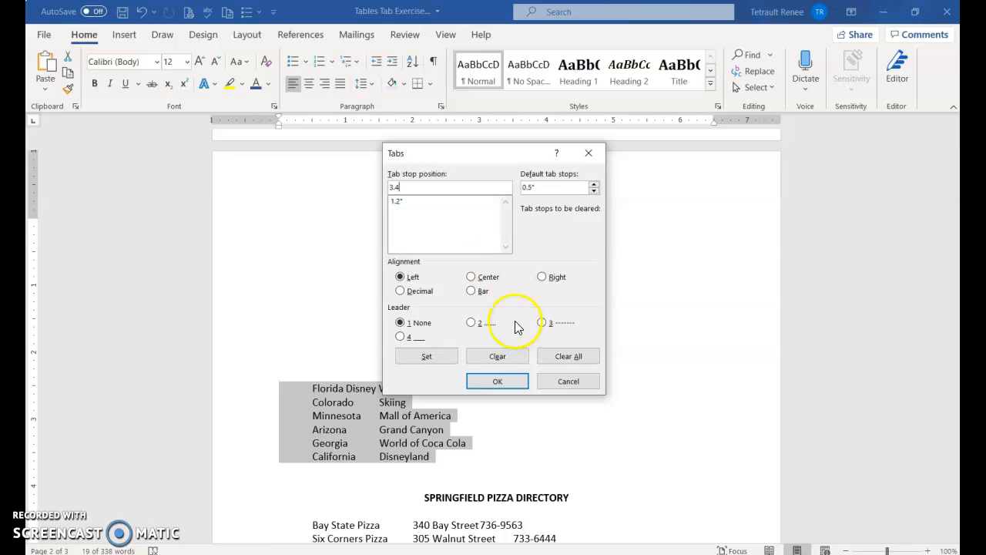
left_click(473, 293)
left_click(448, 356)
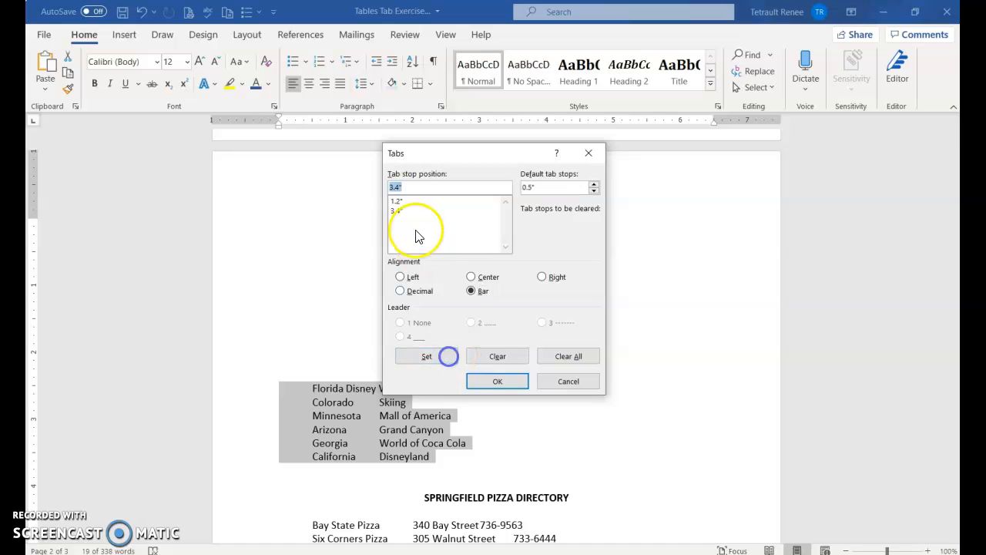
- Add a right tab stop at 5.5 inches, check the three stops and apply them to the STATE ATTRACTIONS lines
left_click(401, 277)
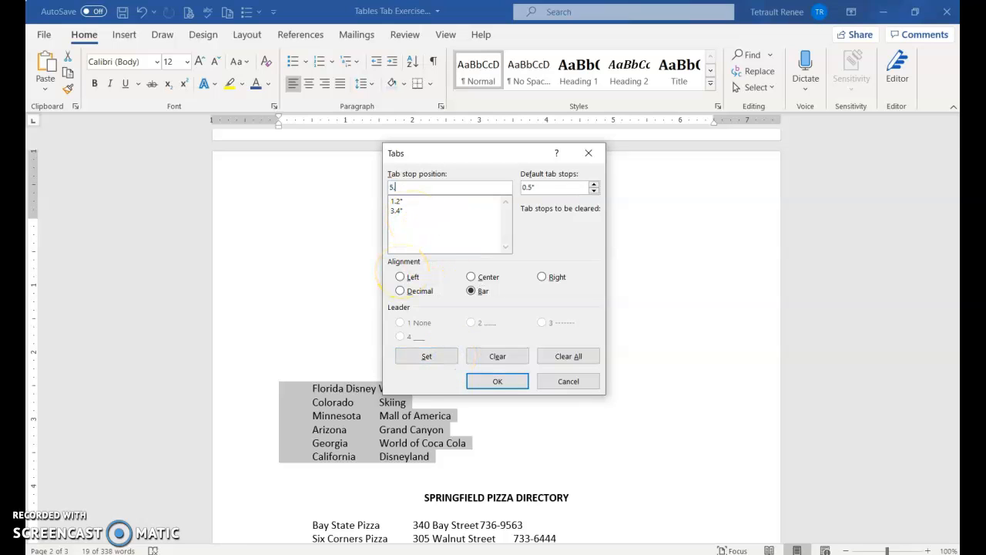
left_click(545, 279)
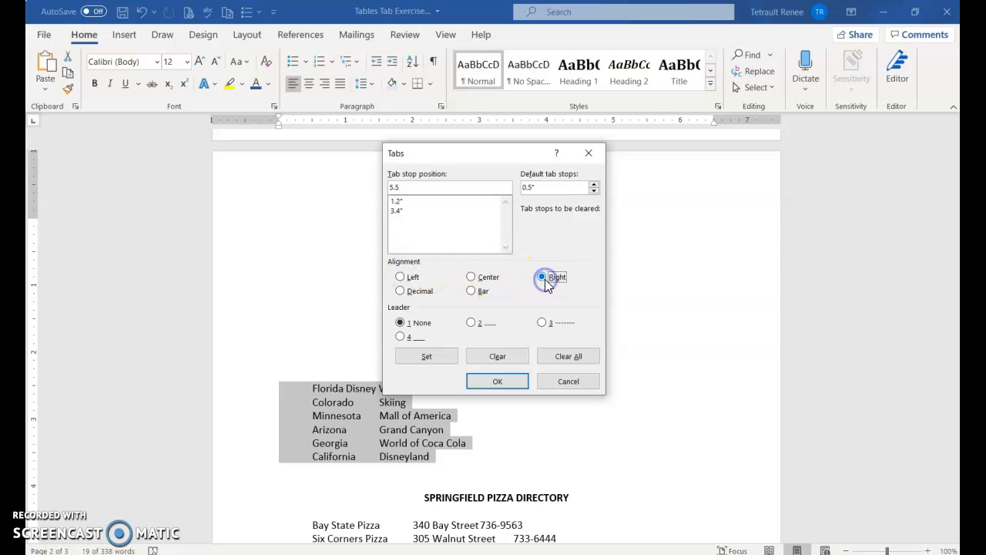
left_click(425, 356)
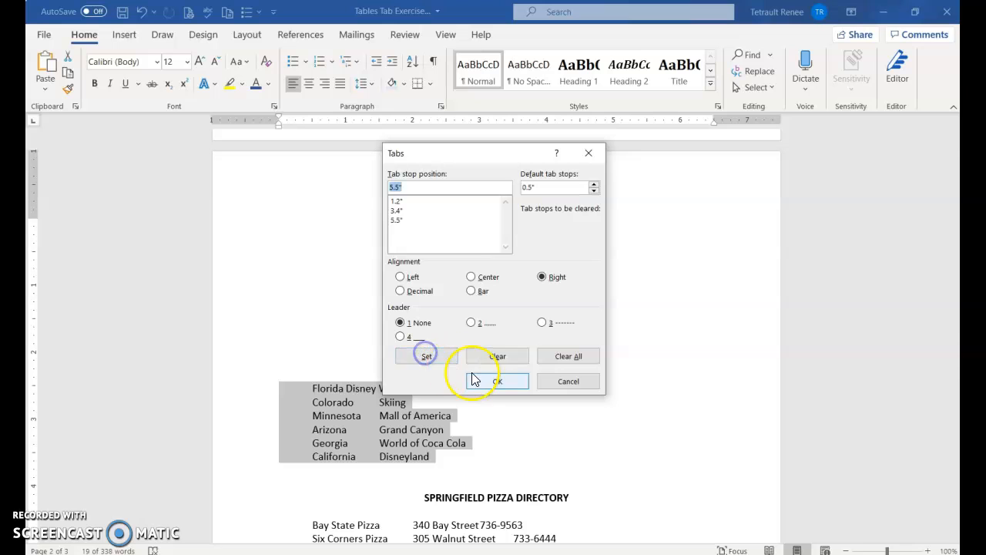
left_click(396, 202)
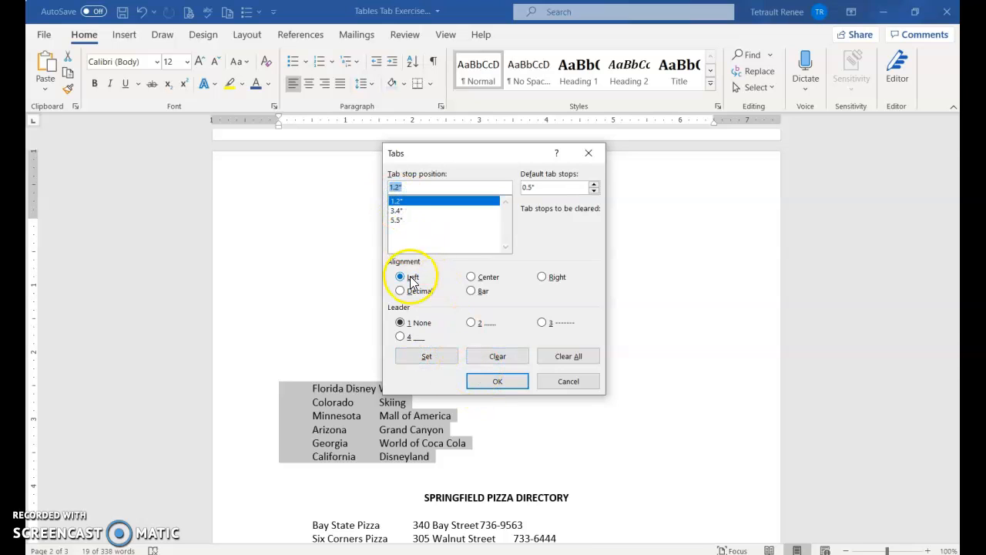
left_click(398, 212)
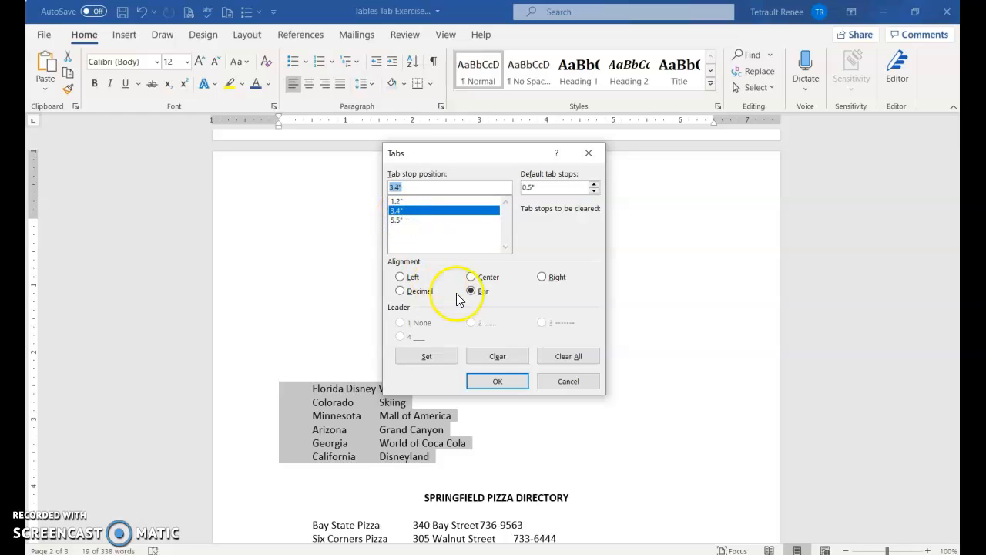
left_click(397, 220)
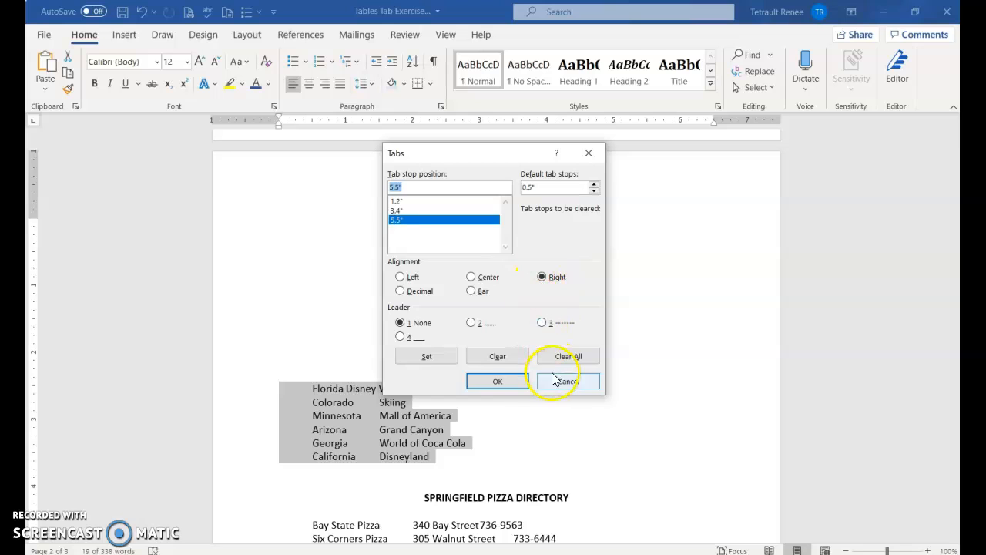
left_click(514, 382)
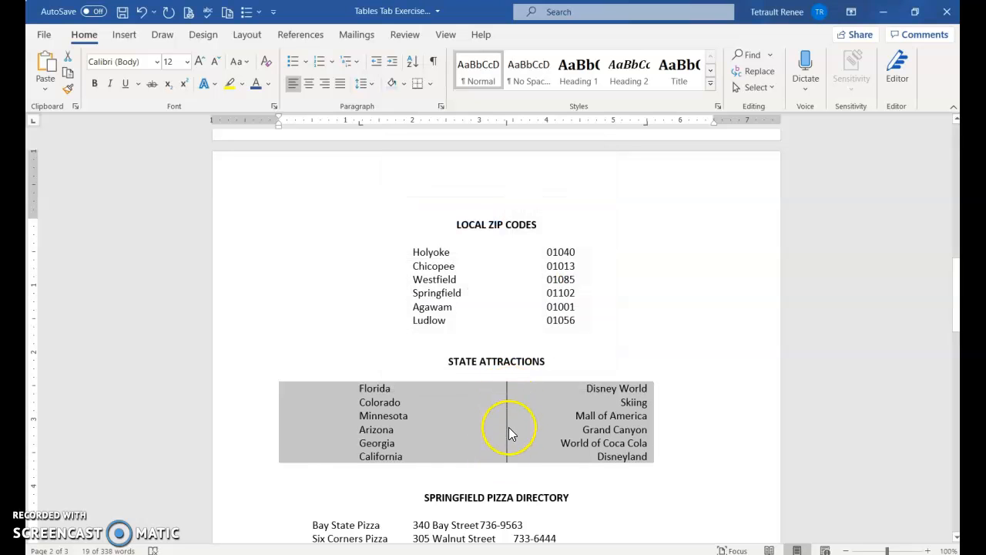
- For the five SPRINGFIELD PIZZA DIRECTORY lines, define left tab stops at 1 inch without leader and at 3 inches with a dashed leader
scroll(514, 451, "down", 1)
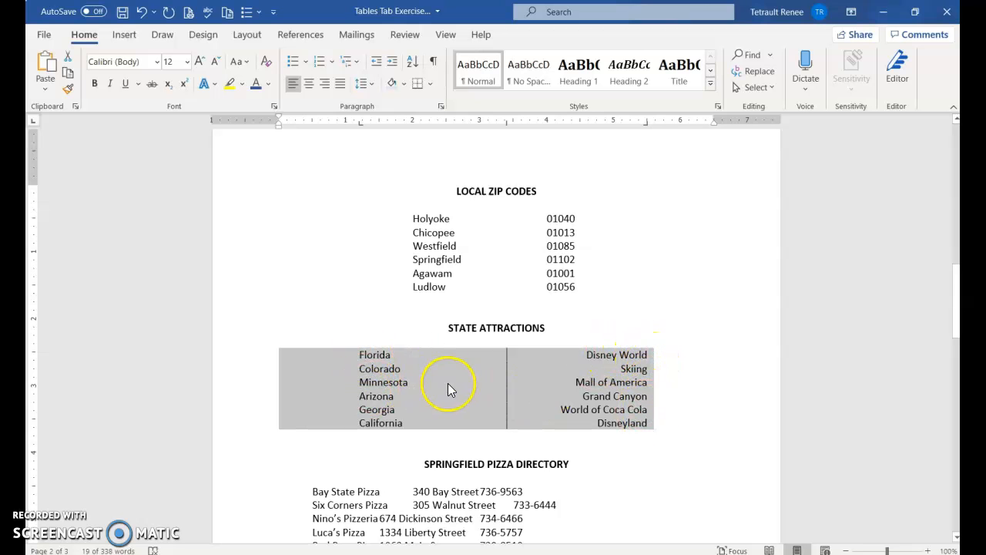
scroll(447, 383, "down", 3)
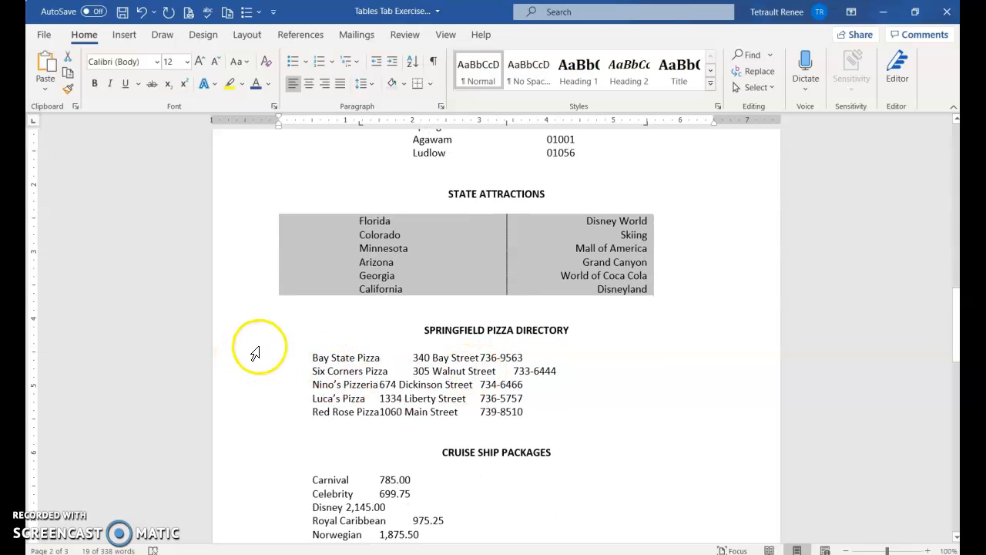
left_click_drag(263, 358, 266, 410)
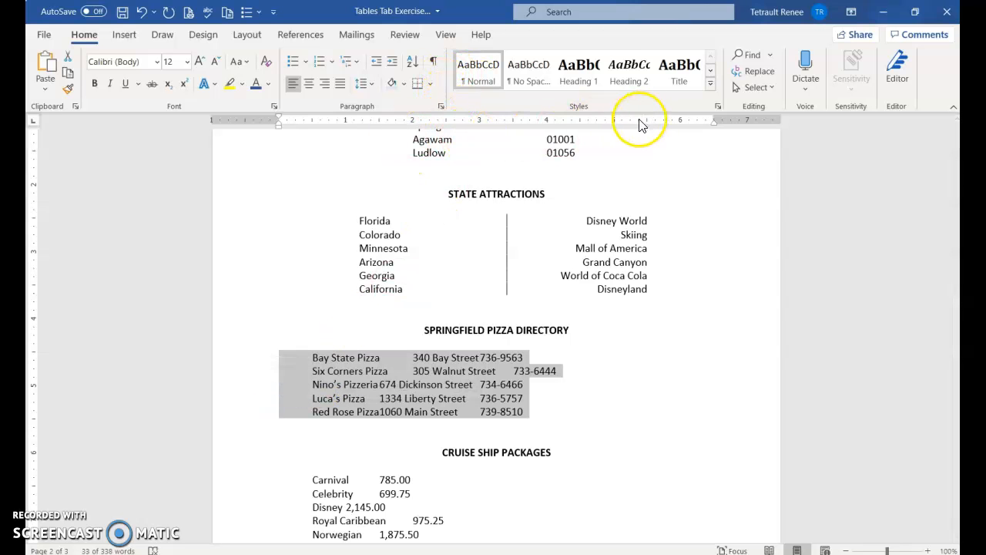
left_click(442, 106)
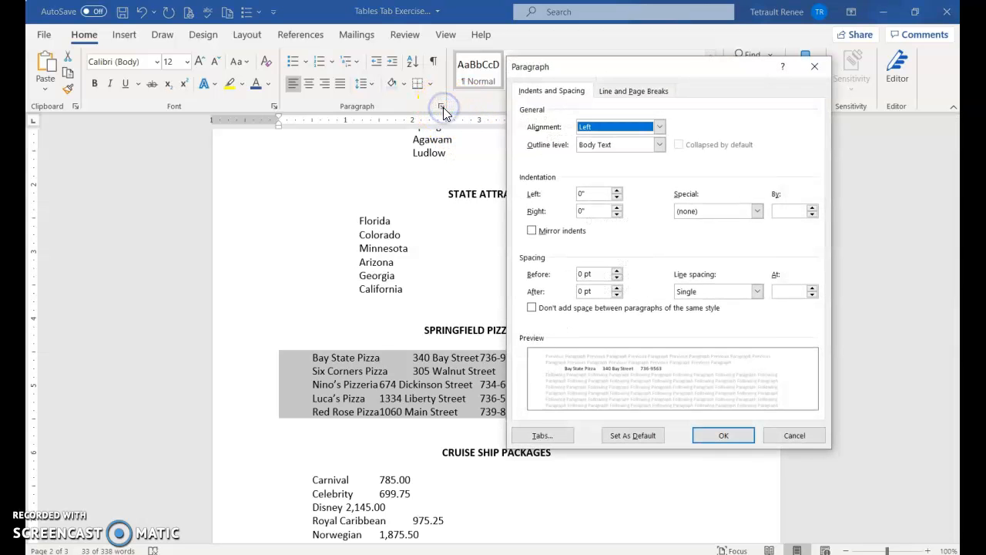
left_click(541, 434)
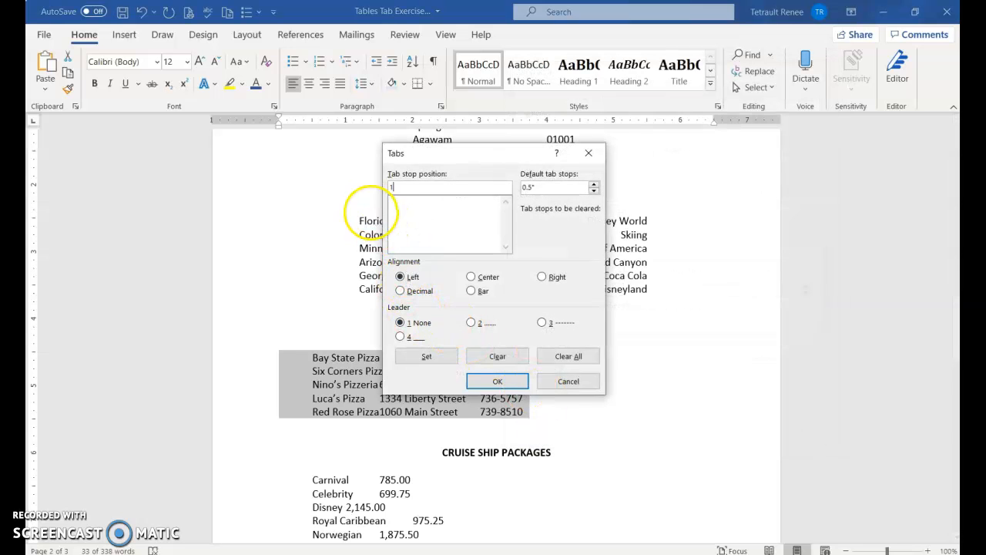
type("1")
left_click(420, 358)
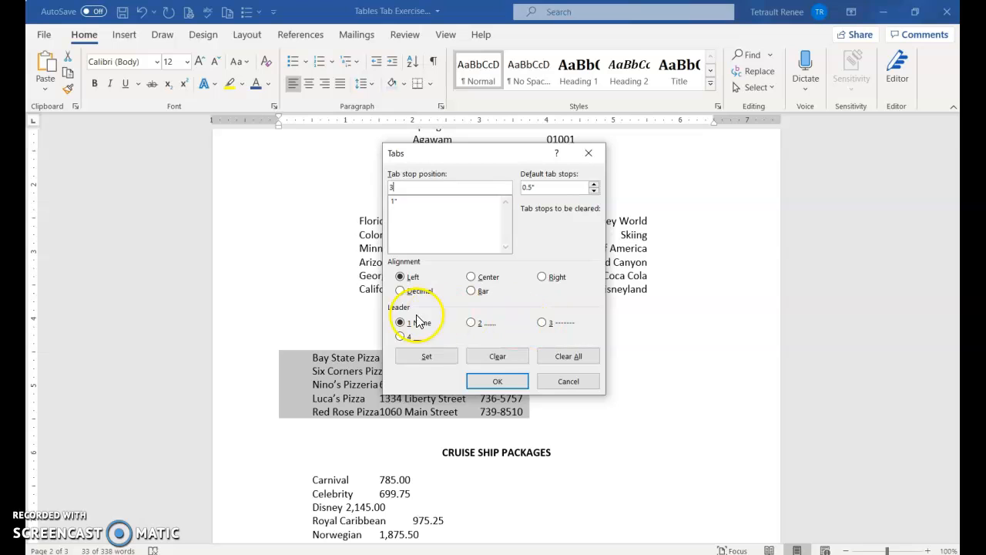
left_click(543, 323)
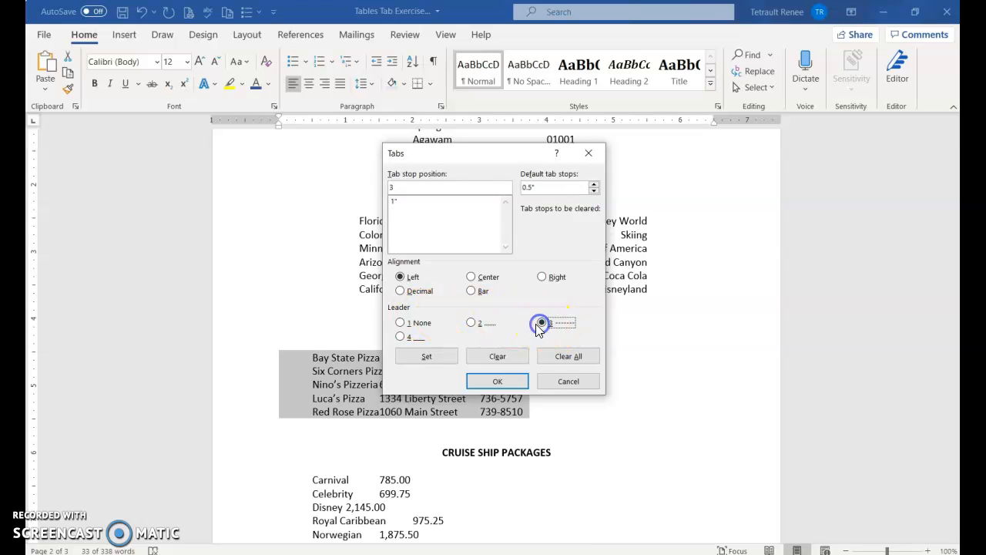
left_click(430, 359)
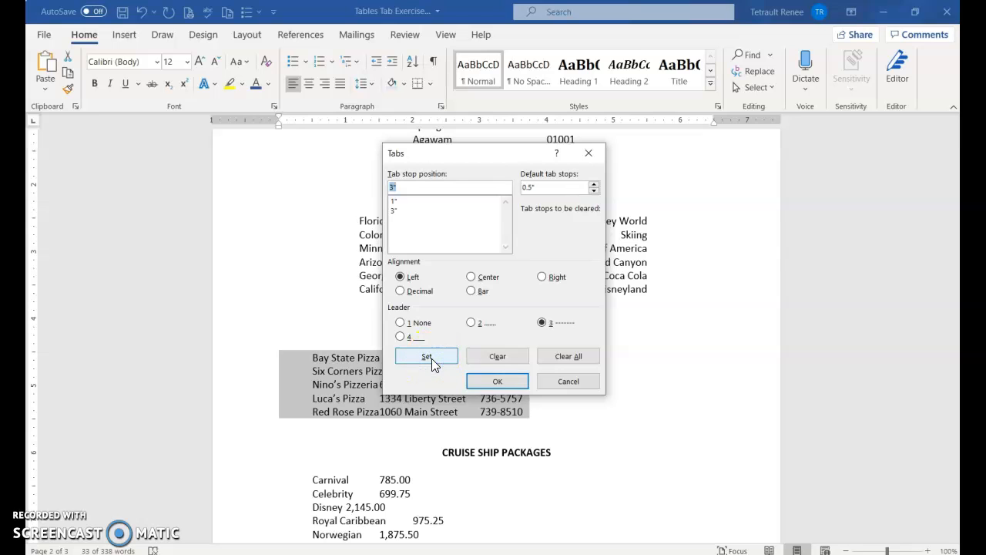
- Add a right tab stop at 5.5 inches with a dashed leader and apply the stops to the pizza directory lines
type("5.5")
left_click(544, 276)
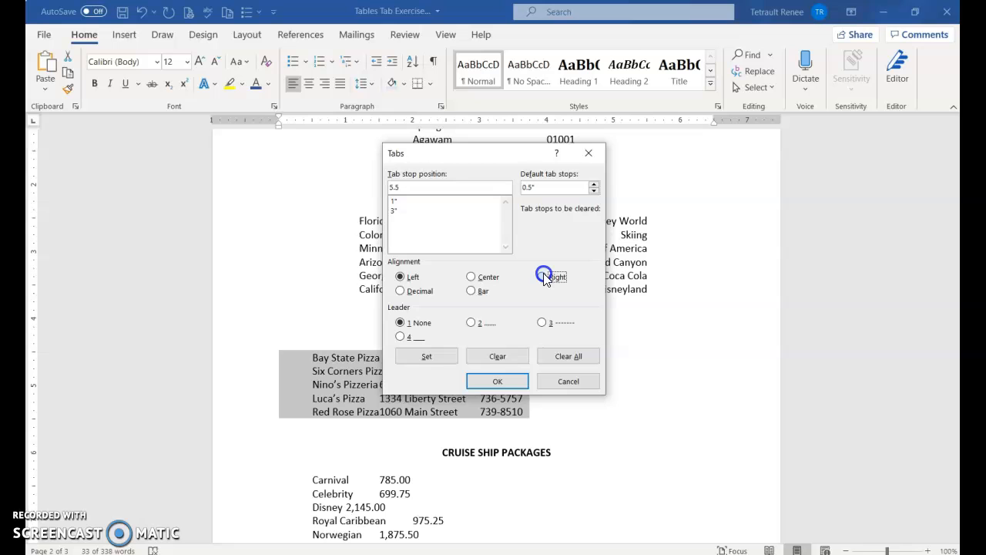
left_click(542, 323)
left_click(431, 356)
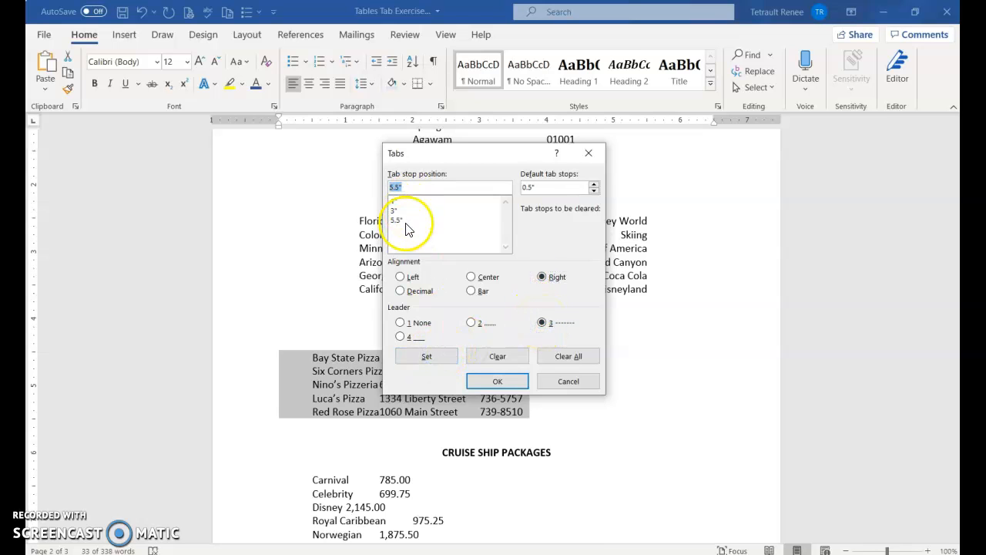
left_click(493, 383)
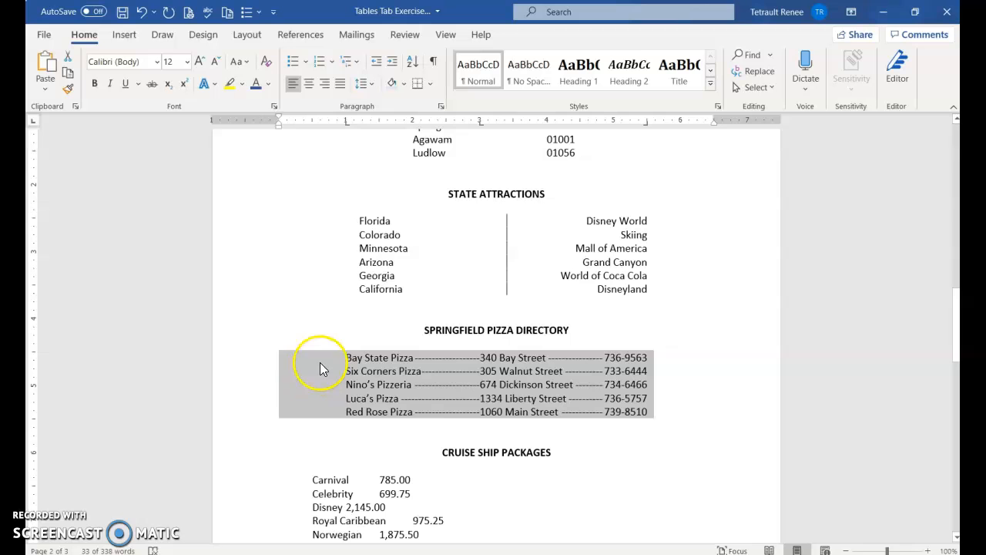
- Review the alignment and leader of each tab stop set for the SPRINGFIELD PIZZA DIRECTORY lines
left_click(441, 107)
left_click(542, 435)
left_click(394, 202)
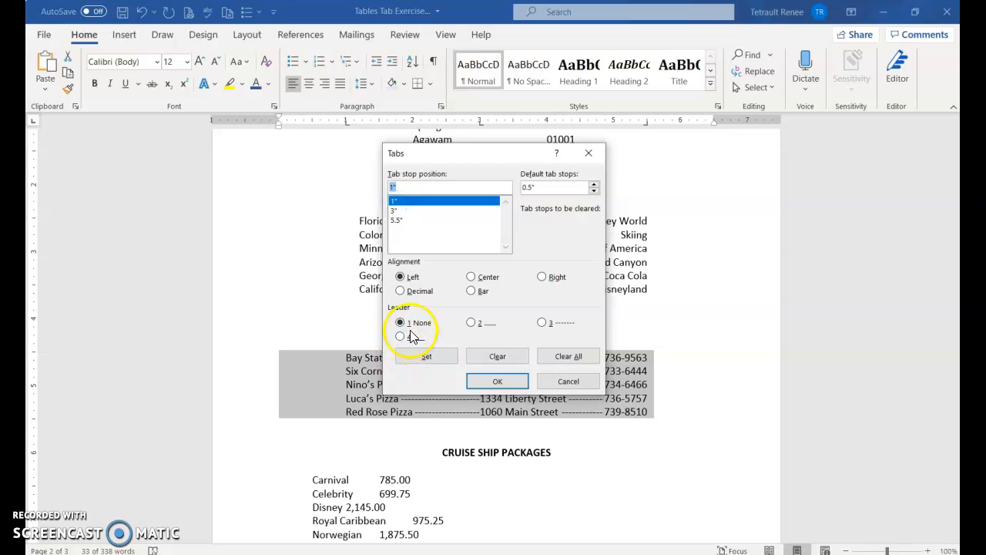
left_click(395, 210)
left_click(395, 220)
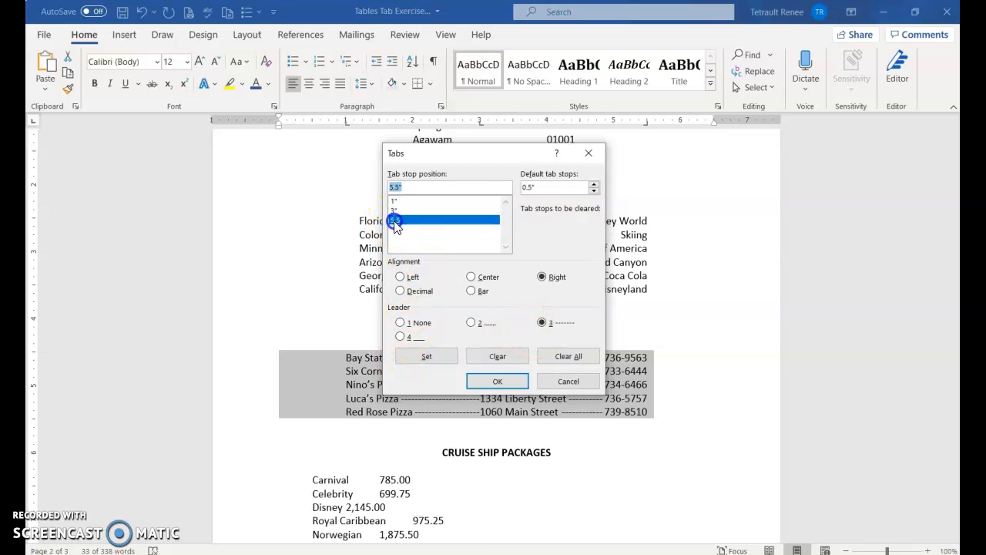
left_click(542, 322)
left_click(508, 383)
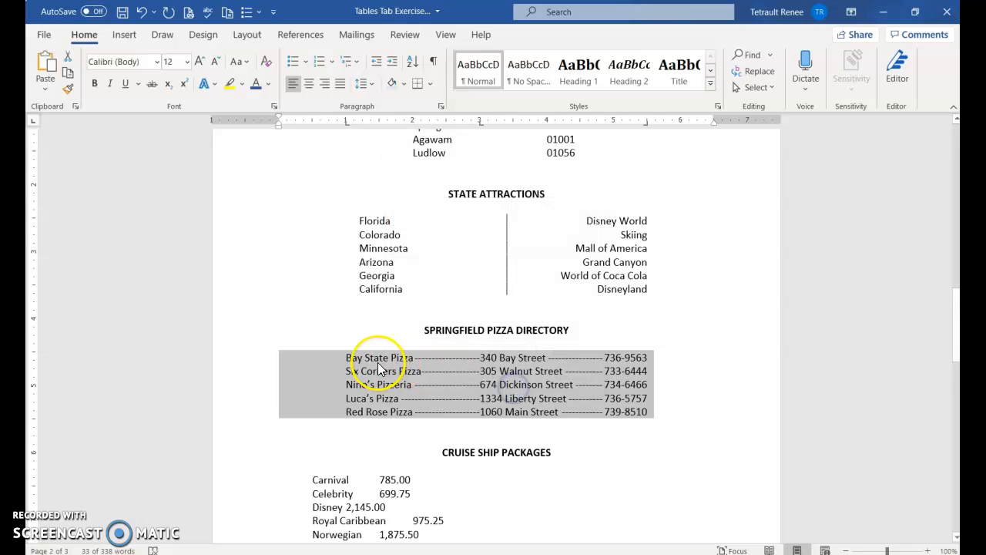
- For the five CRUISE SHIP PACKAGES lines, define a left tab stop at 1.5 inches without a leader
scroll(553, 401, "down", 4)
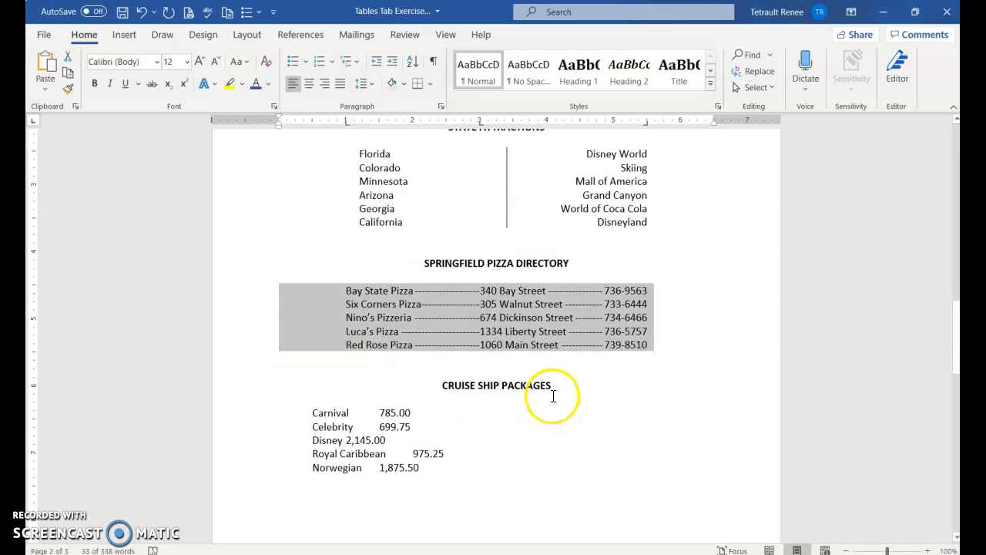
left_click_drag(253, 318, 258, 367)
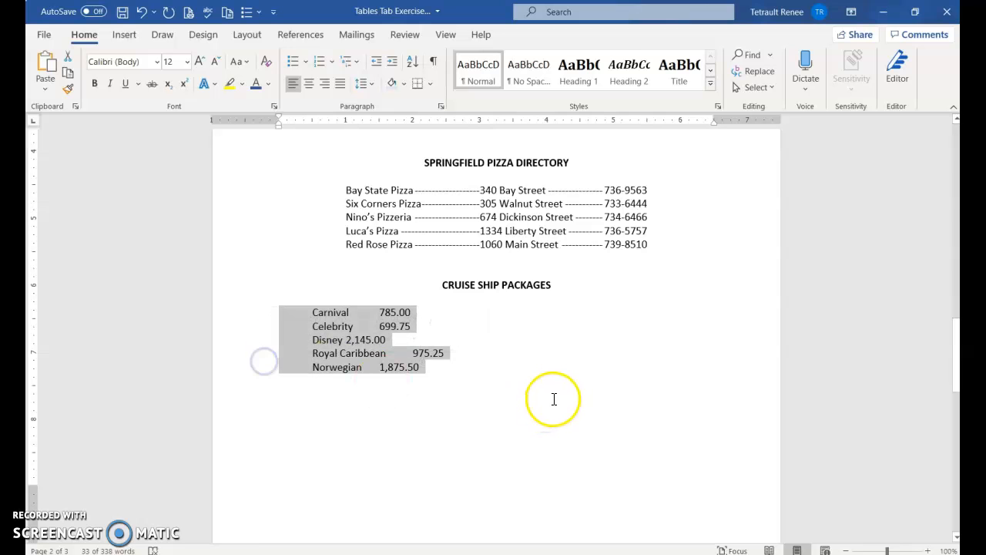
left_click(443, 107)
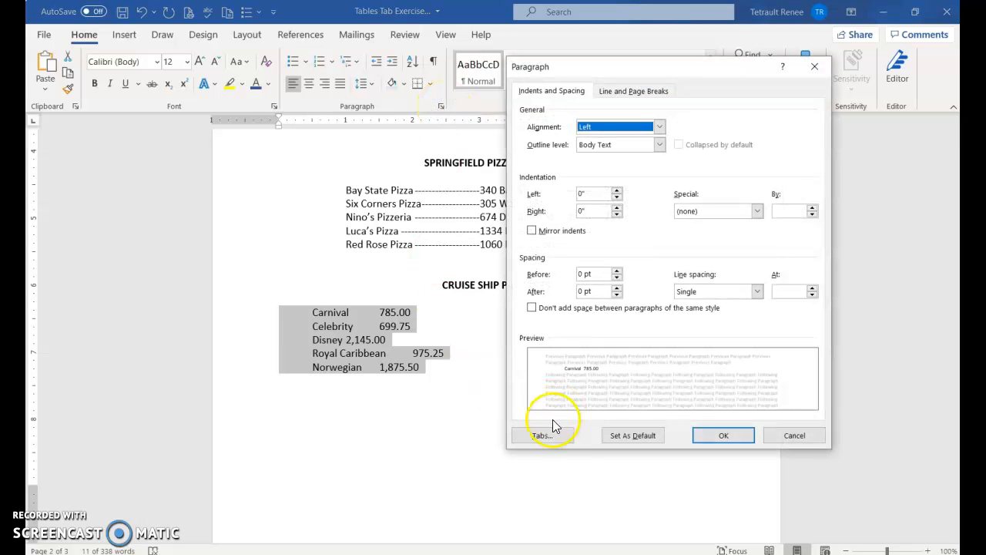
left_click(531, 440)
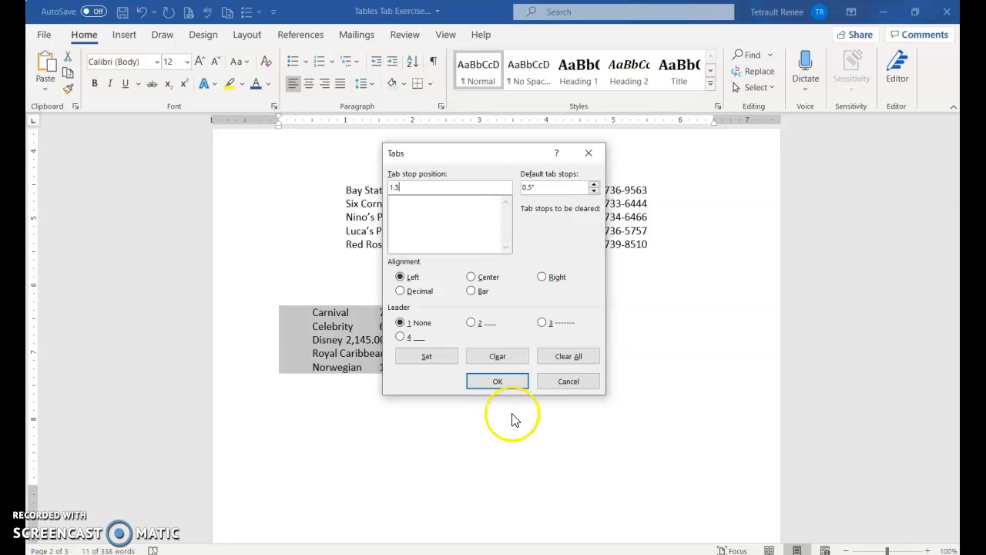
left_click(425, 358)
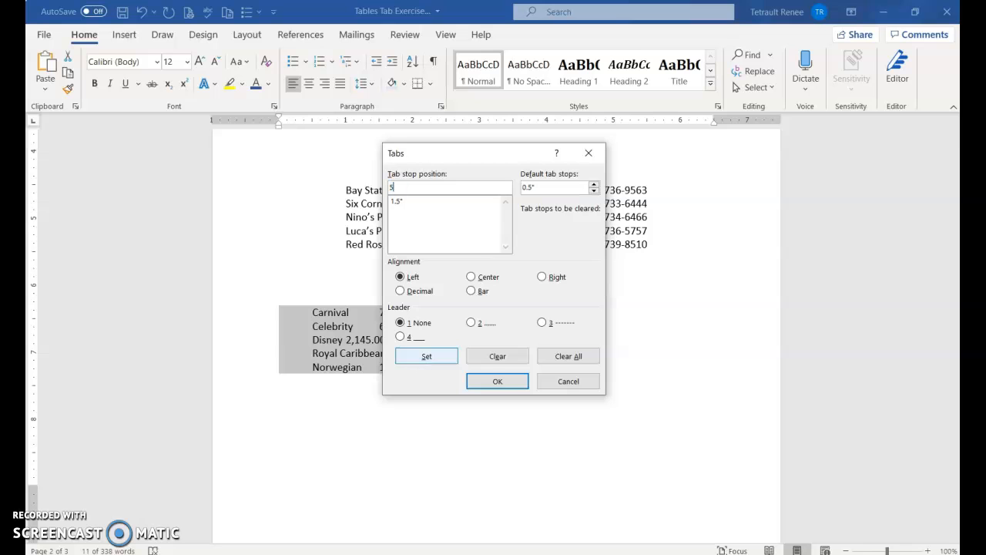
- Add a decimal tab stop at 5 inches with a dotted leader and apply the stops to the cruise ship lines
left_click(402, 291)
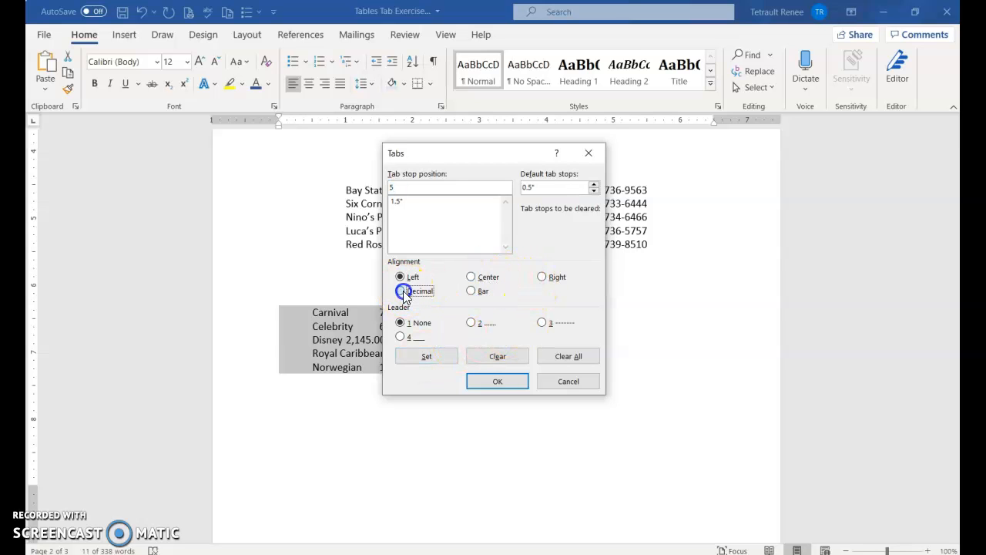
left_click(472, 324)
left_click(443, 358)
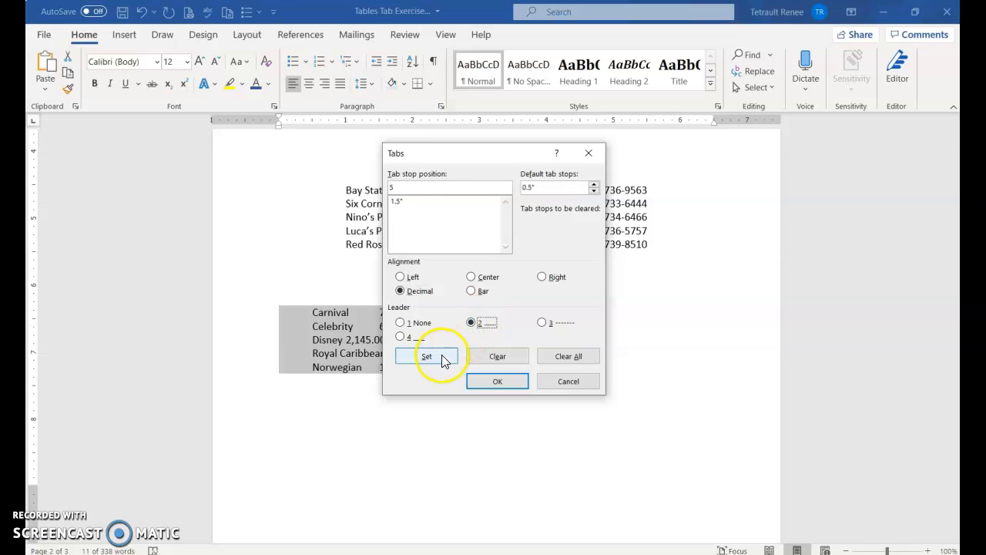
left_click(503, 383)
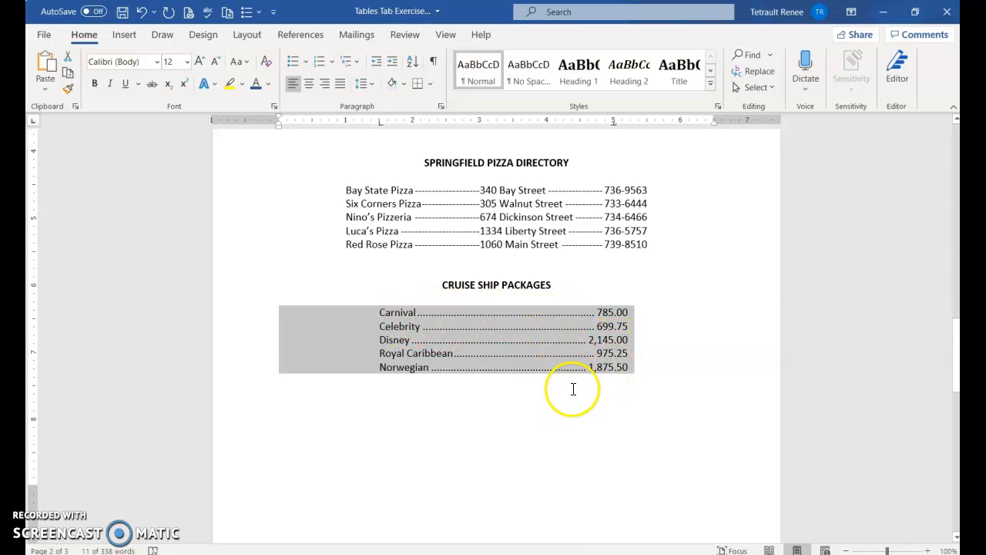
left_click(571, 392)
- Select the six LOCAL ZIP CODES lines and examine their tab stops on the ruler
scroll(573, 393, "up", 3)
scroll(573, 393, "up", 3)
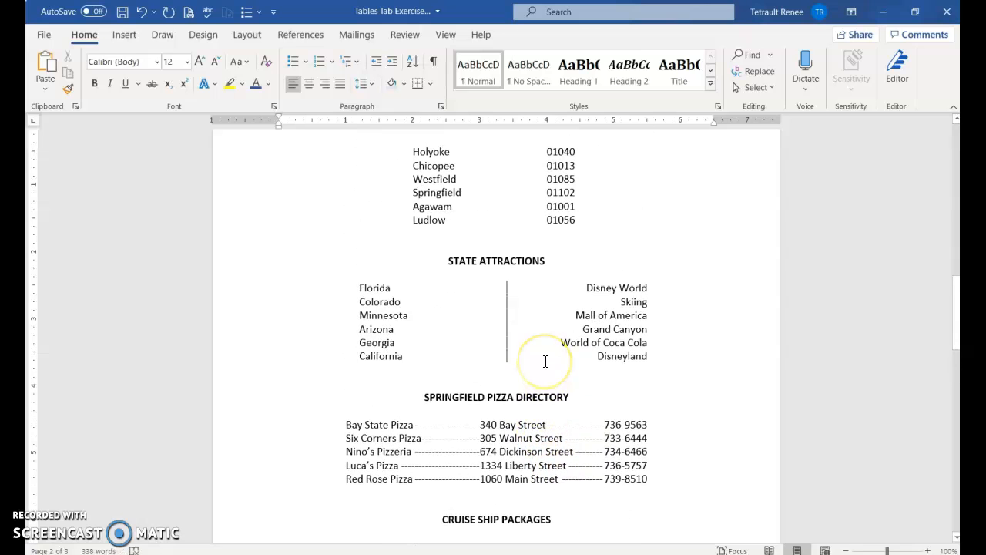
scroll(541, 354, "up", 1)
left_click_drag(257, 187, 258, 248)
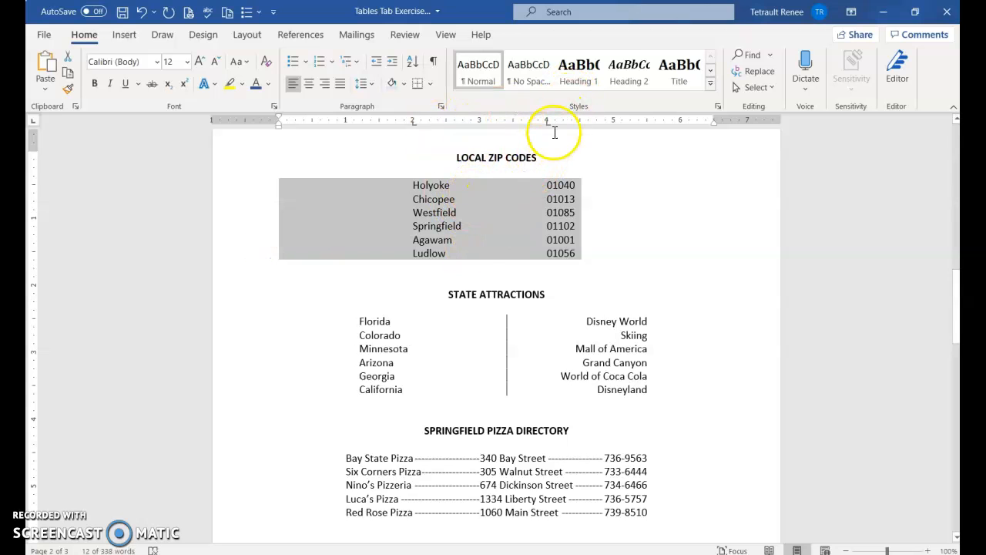
mouse_move(547, 123)
left_mouse_down()
mouse_move(614, 124)
mouse_move(547, 123)
left_mouse_up()
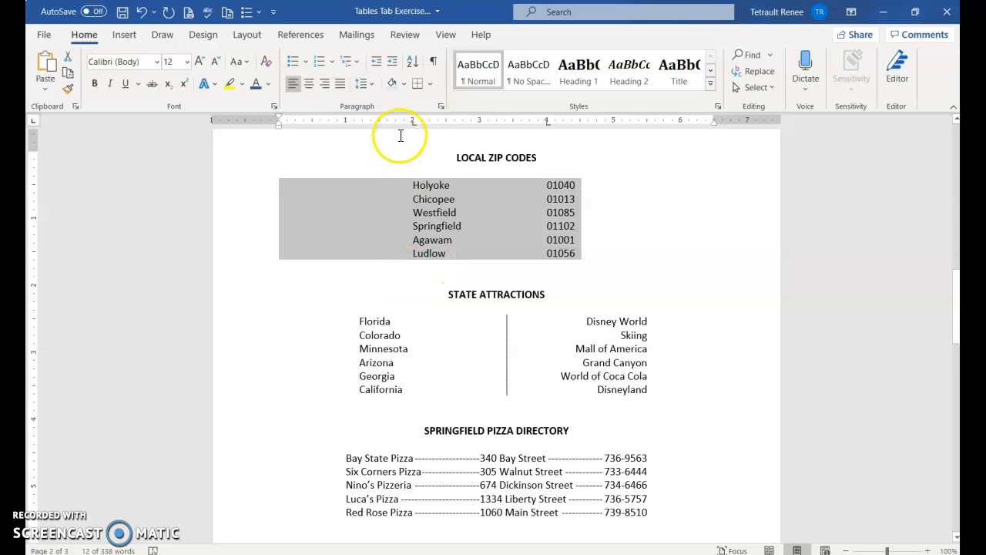
mouse_move(413, 124)
left_mouse_down()
mouse_move(439, 124)
mouse_move(411, 124)
left_mouse_up()
- Select the legal summons text beginning with STATE OF TEXAS and apply continuous line numbering to it
scroll(445, 262, "down", 3)
scroll(446, 262, "down", 14)
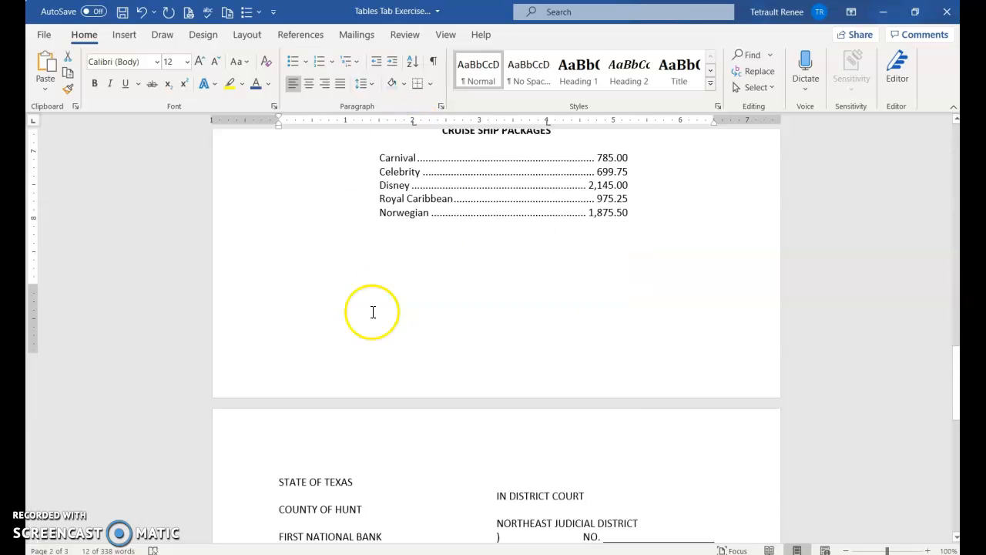
scroll(376, 271, "up", 1)
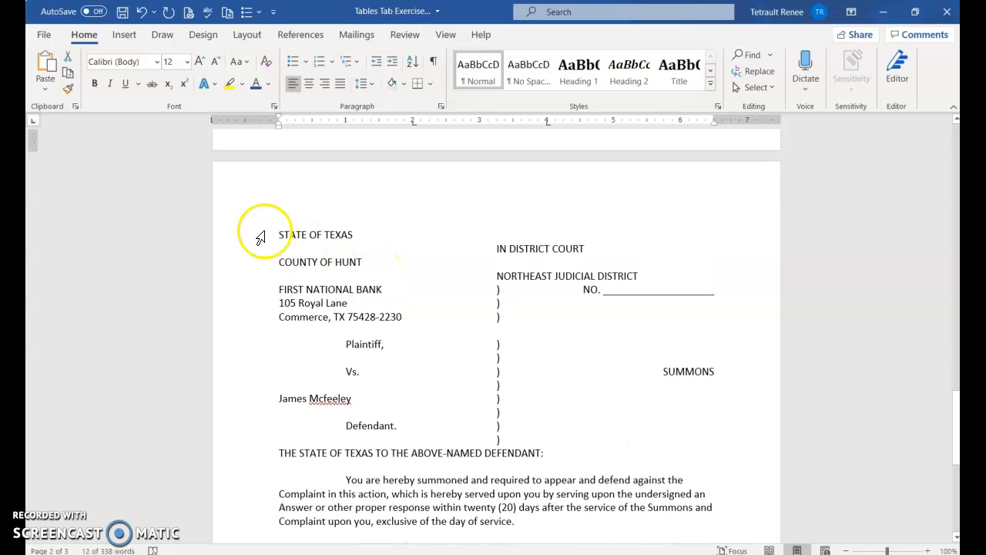
left_click_drag(244, 243, 639, 392)
left_click(334, 271)
scroll(607, 380, "up", 2)
scroll(445, 295, "up", 6)
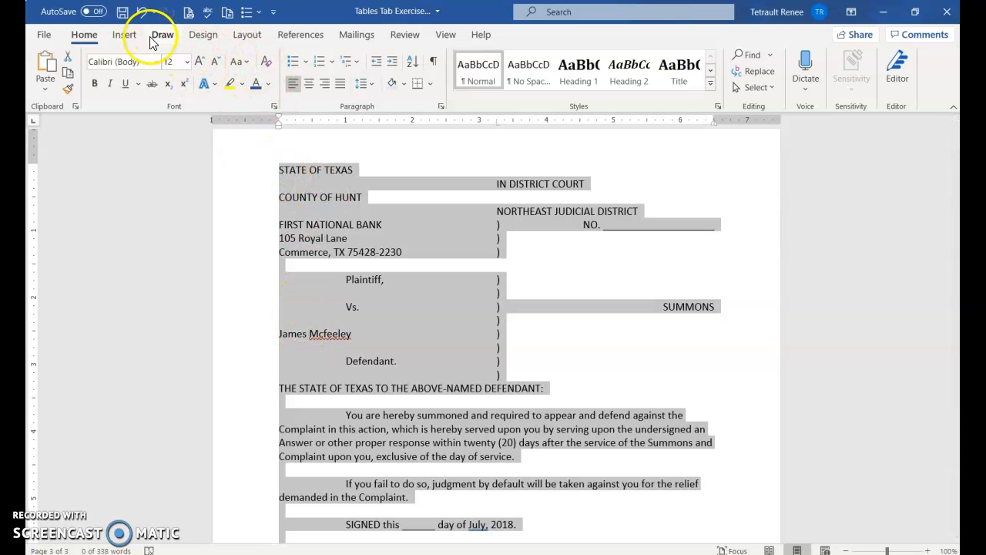
left_click(245, 35)
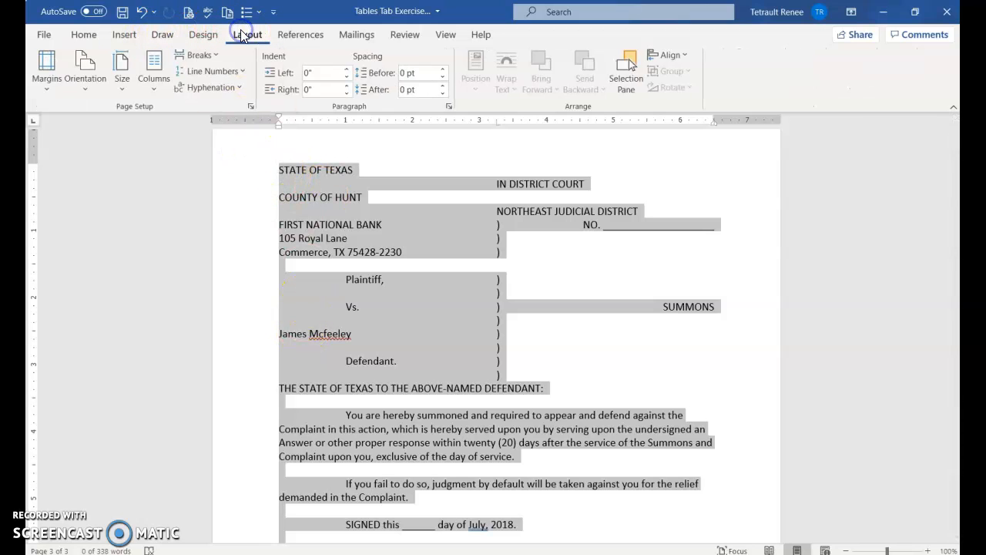
left_click(225, 72)
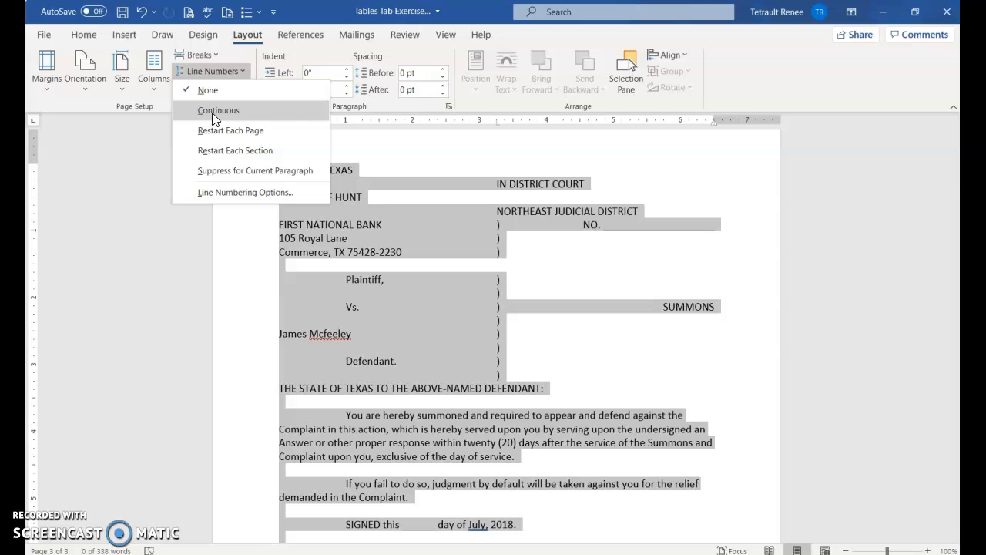
left_click(218, 110)
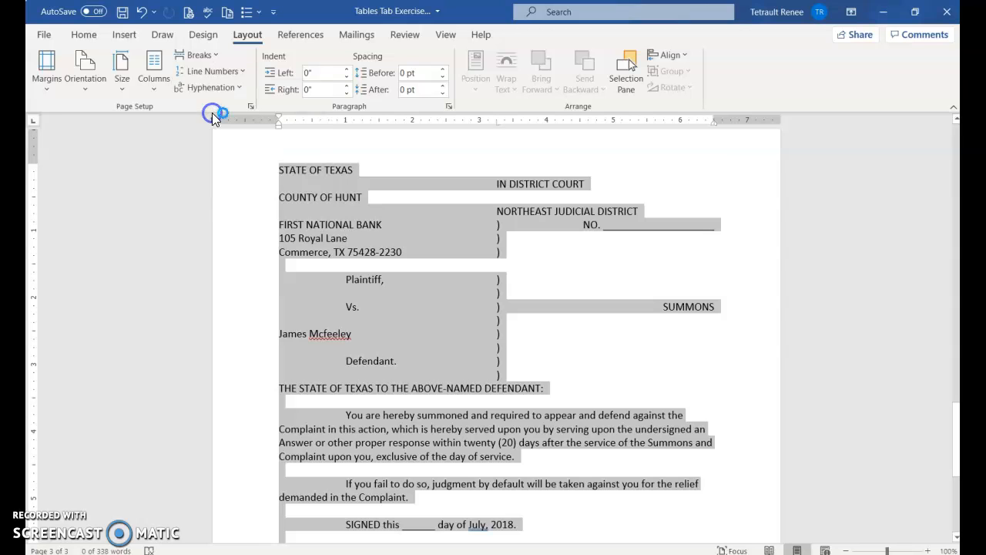
left_click(582, 295)
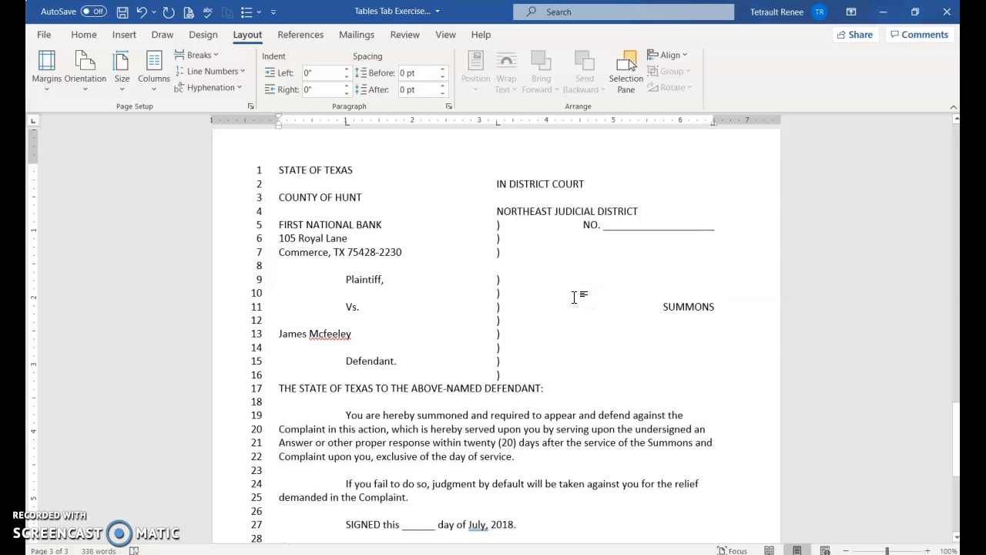